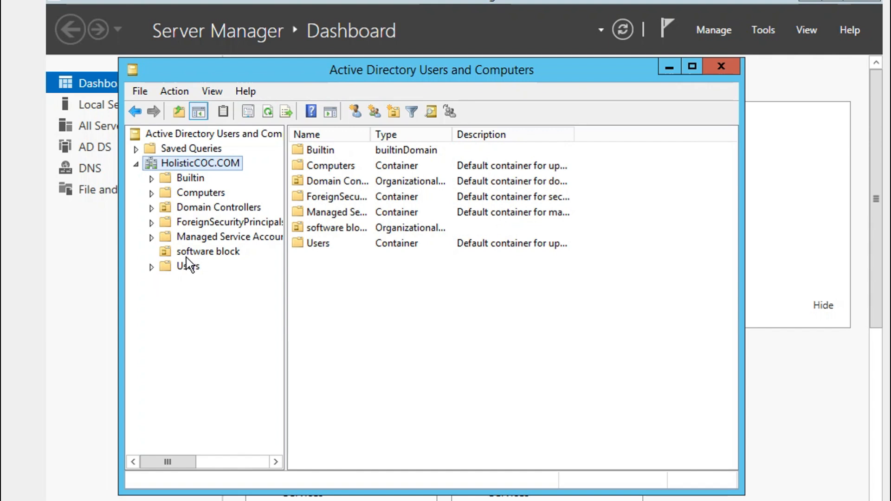
Step: Create an organizational unit named "denay desktop for user" in the HolisticCOC.COM domain
right_click(185, 160)
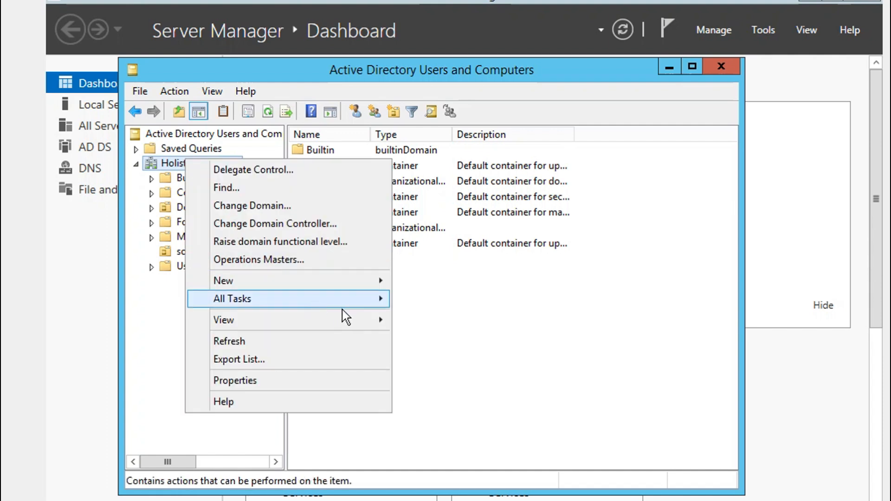
mouse_move(383, 283)
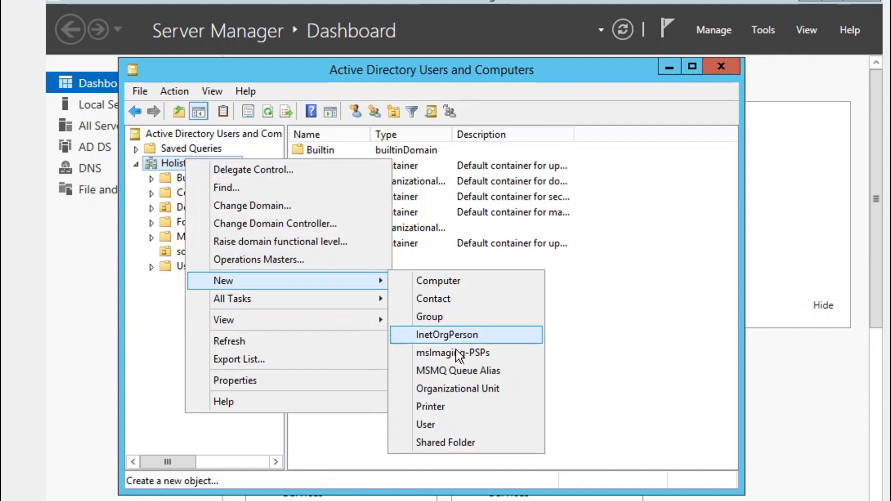
click(472, 392)
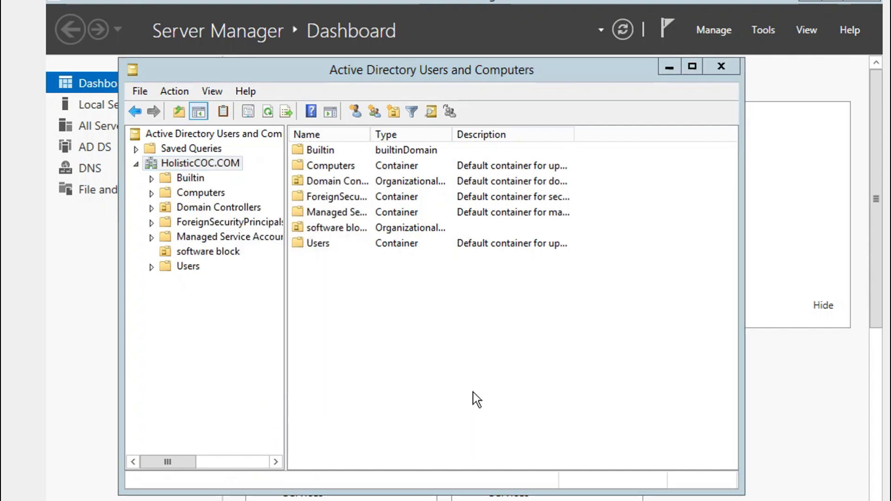
text(denay desktop for user)
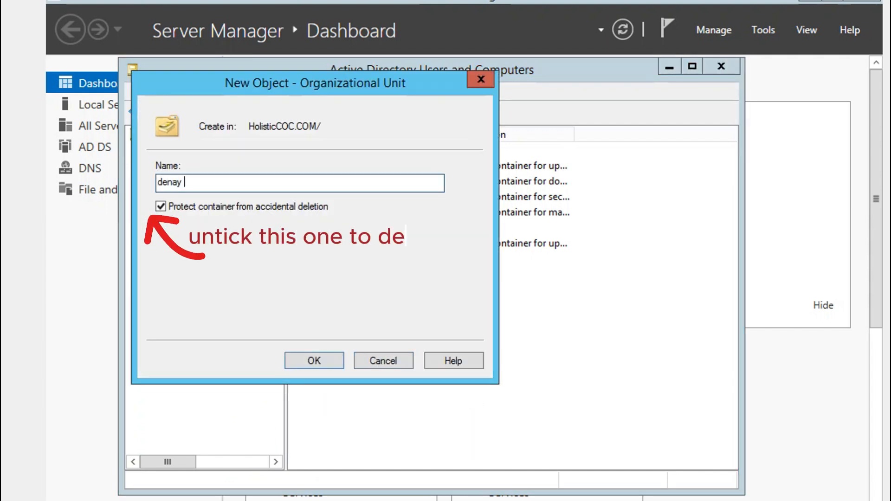
click(332, 367)
Step: Start a new user in the "denay desktop for user" unit with first name "desktop" and logon name "user"
click(199, 282)
right_click(203, 282)
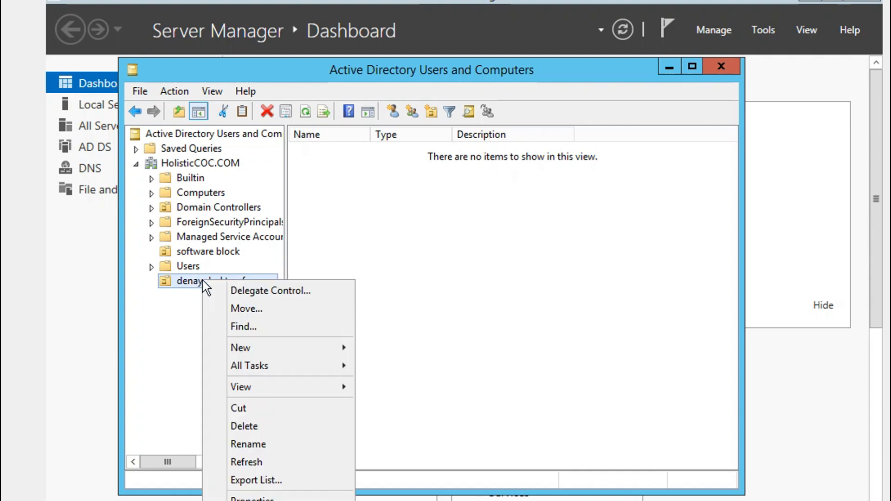
mouse_move(343, 347)
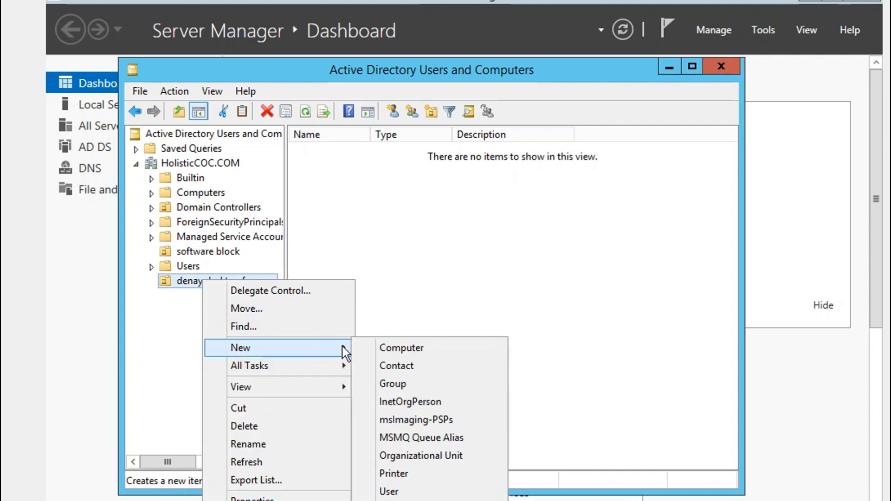
click(390, 492)
text(user)
key(BackSpace)
key(BackSpace)
key(BackSpace)
key(BackSpace)
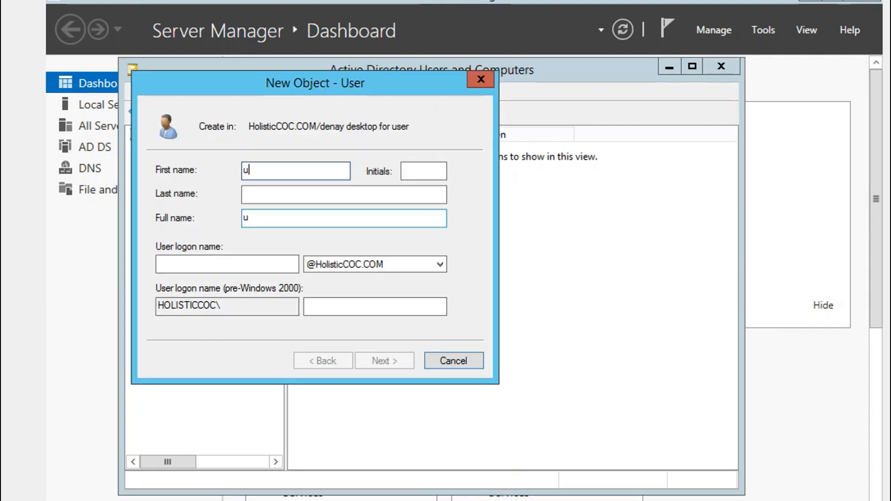
text(desktop)
click(180, 263)
text(use)
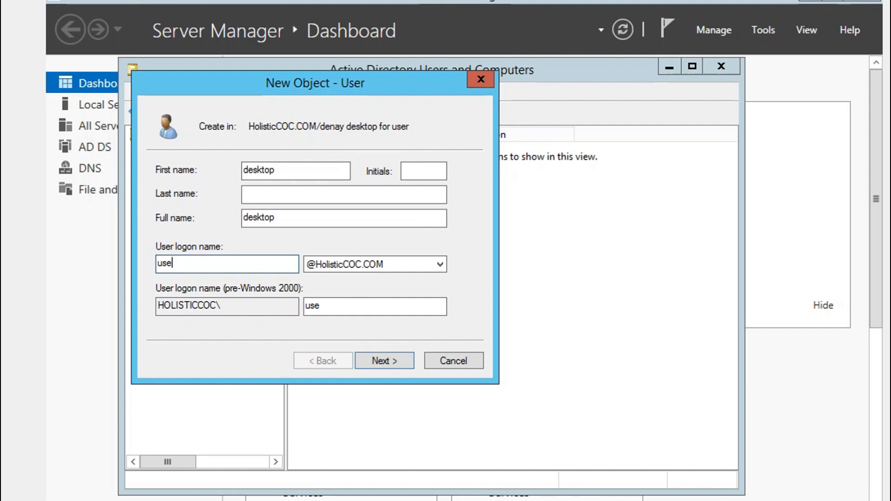
click(384, 362)
Step: Enter and confirm the new user's account password
text(********)
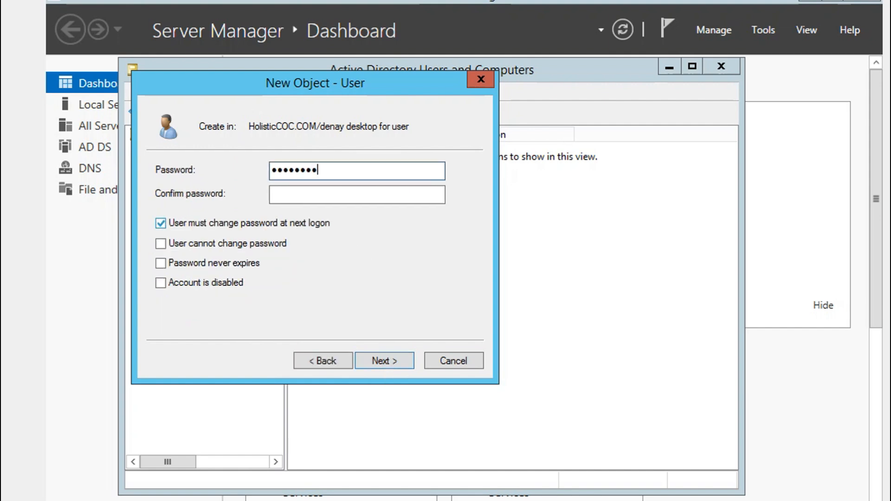
key(Tab)
text(********)
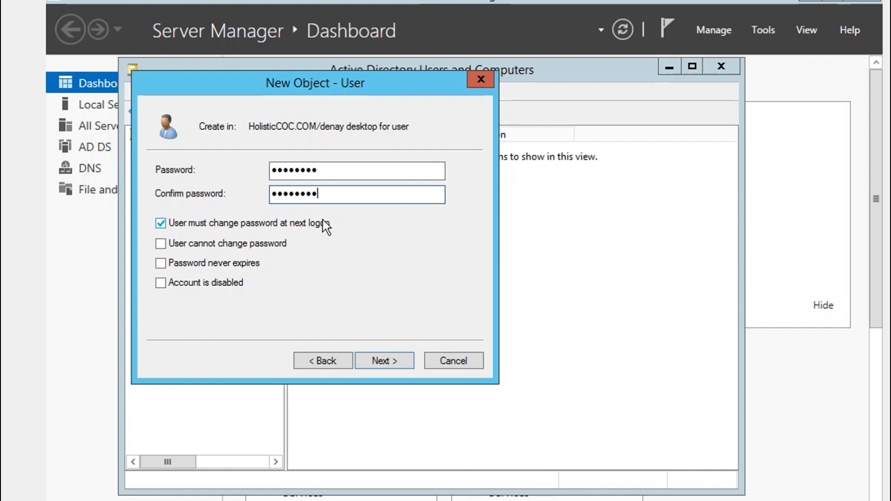
Step: Clear "User must change password at next logon", enable "User cannot change password" and "Password never expires", and finish creating the user
click(222, 225)
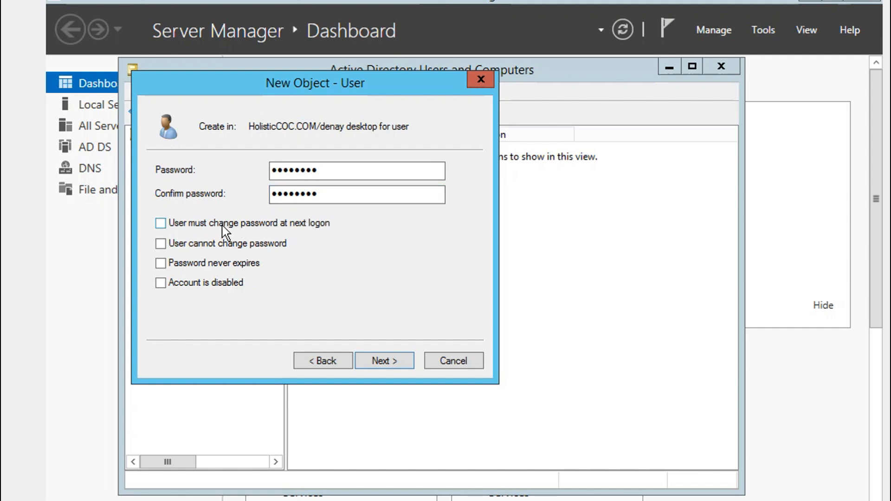
click(203, 247)
click(218, 266)
click(385, 357)
click(382, 360)
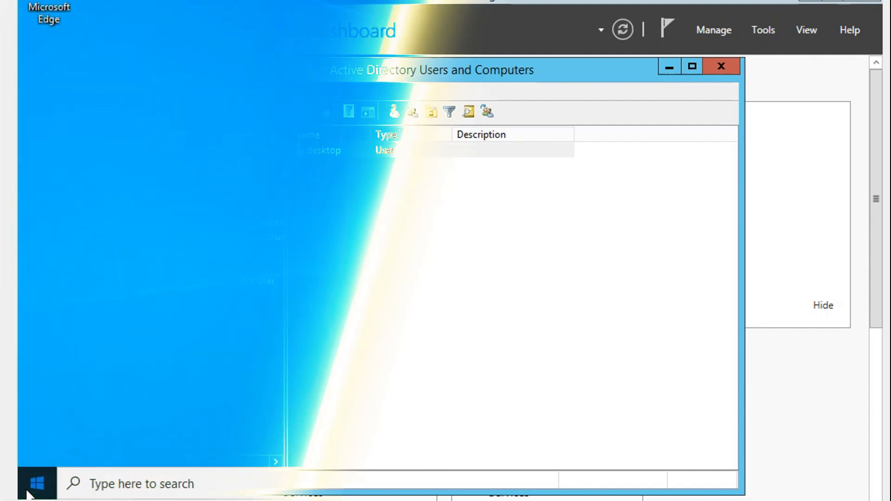
Step: Switch to the Windows 10 client and sign out of the current account
click(29, 489)
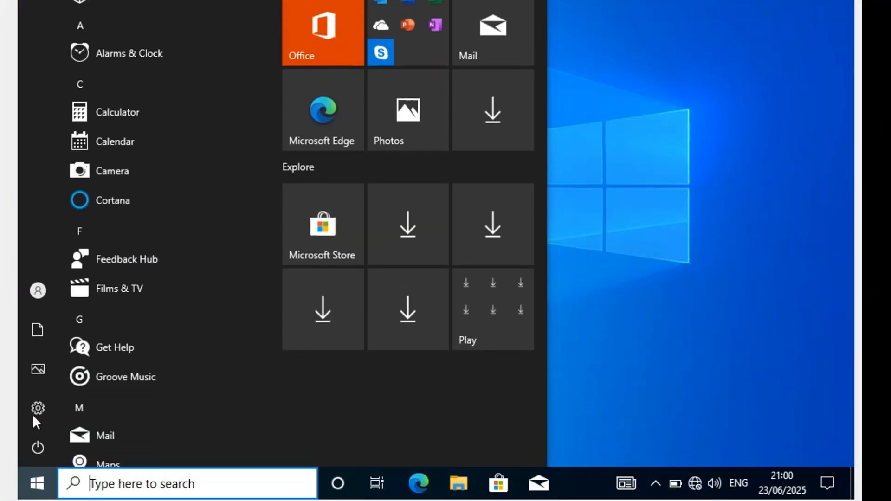
click(38, 291)
click(97, 364)
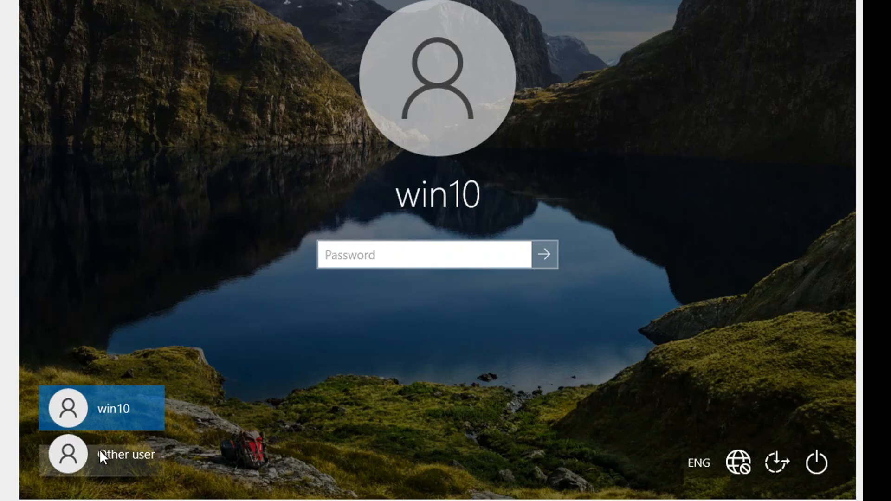
Step: Sign in to the HOLISTICCOC domain as Other user with username "user" and the account password
click(124, 456)
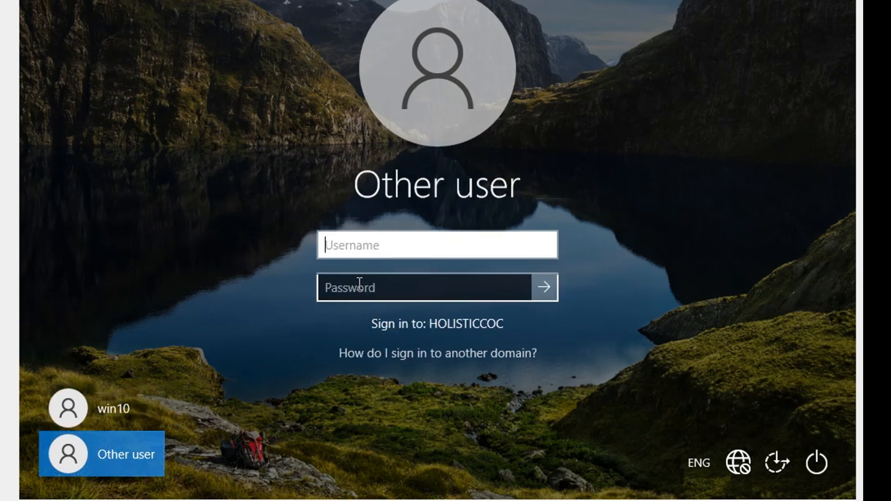
text(user)
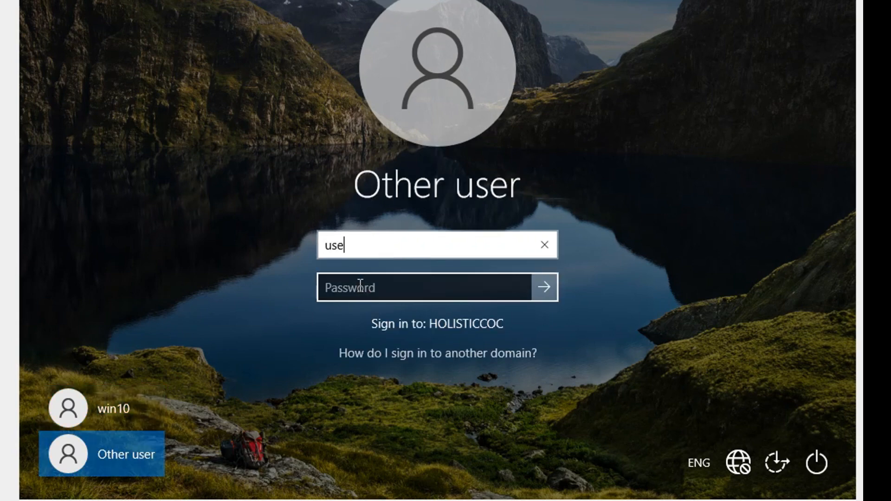
click(354, 295)
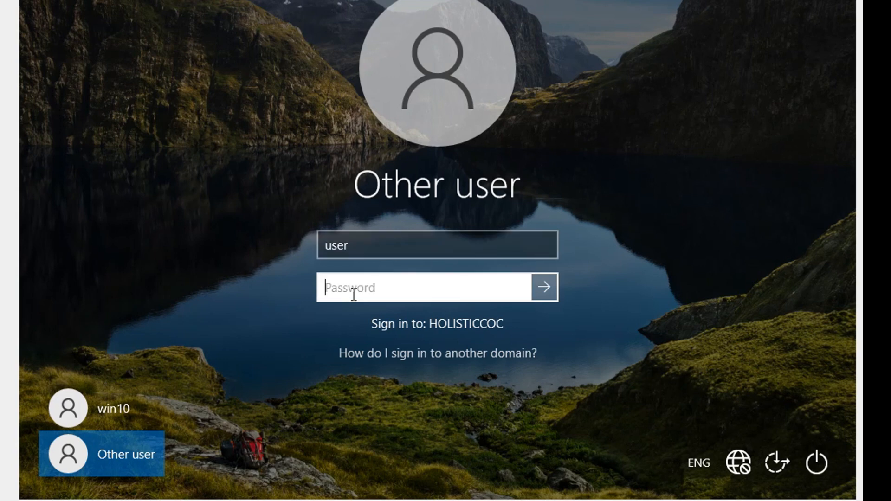
text(password)
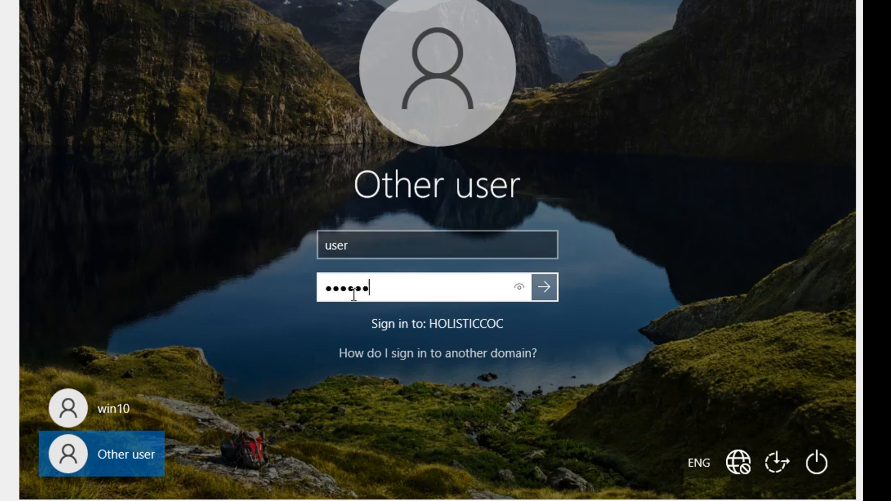
key(Return)
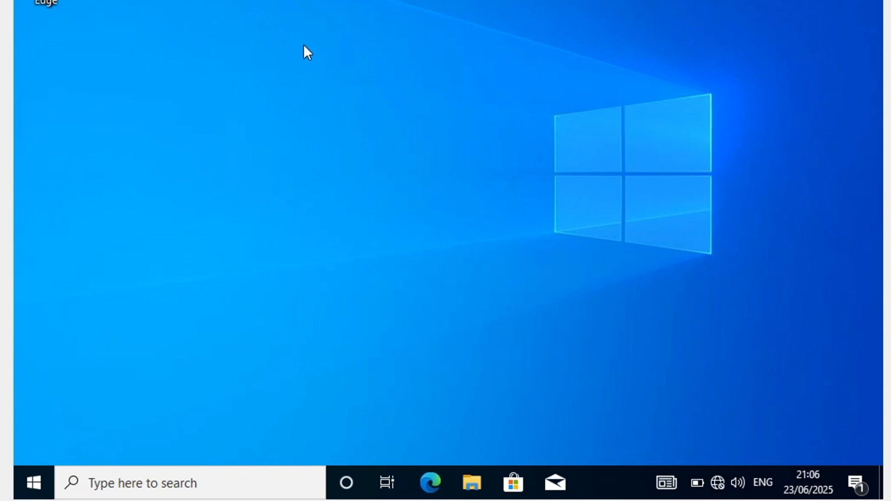
click(35, 493)
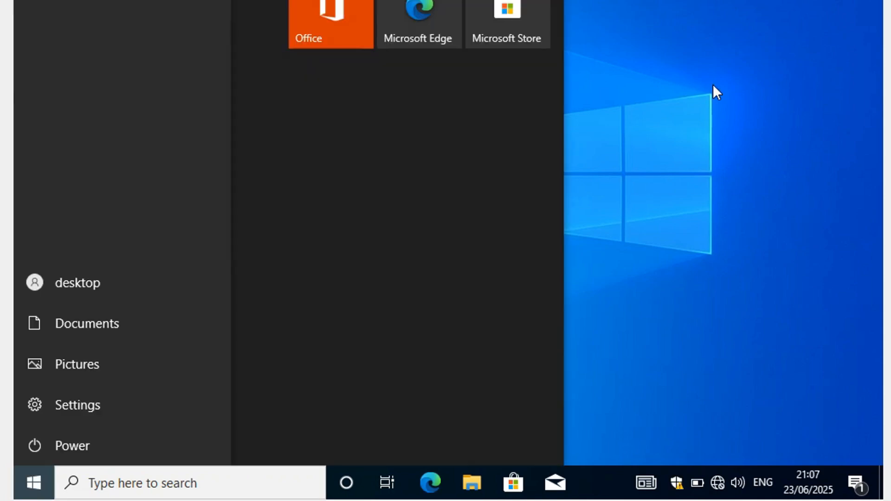
click(613, 20)
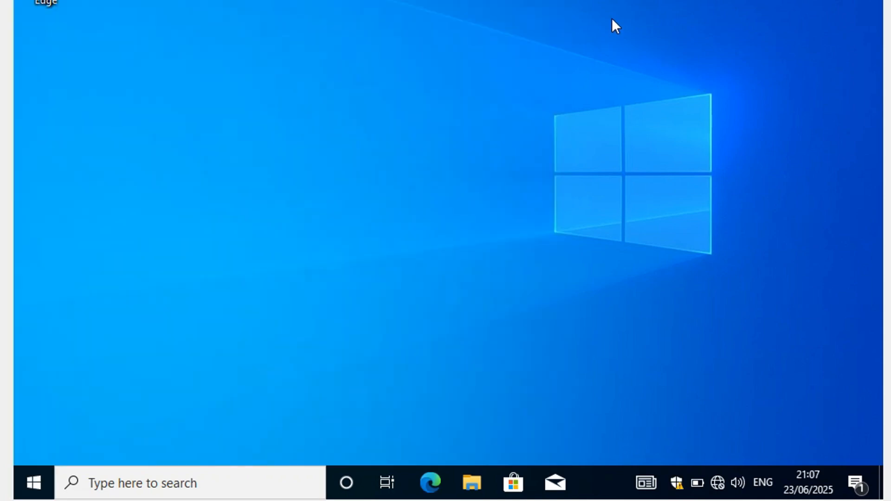
Step: Create a new text document on the client's desktop and open it
right_click(299, 3)
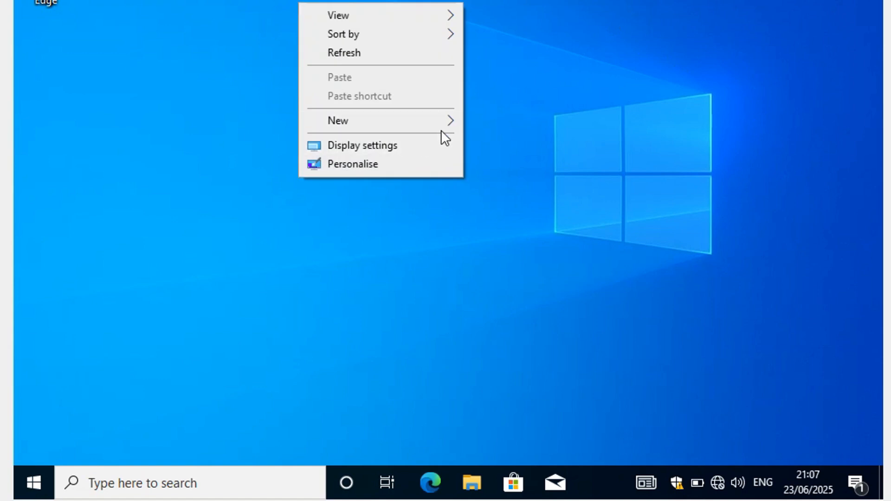
mouse_move(450, 121)
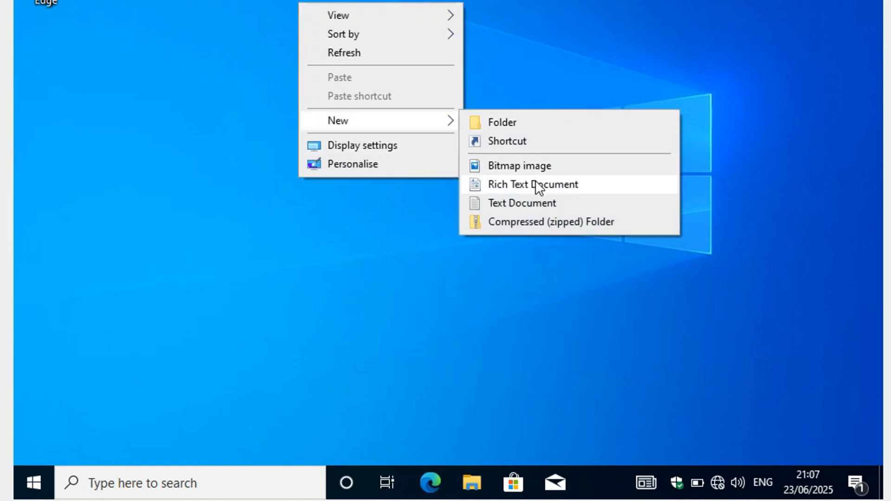
click(516, 204)
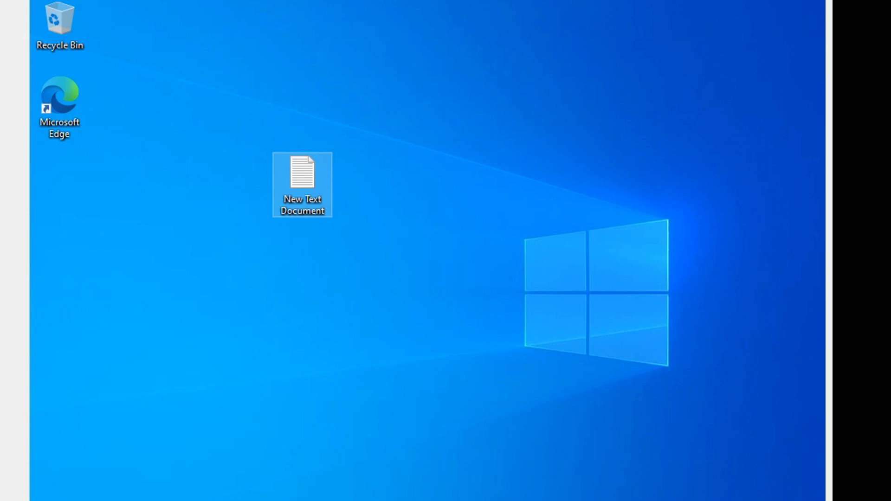
double_click(287, 198)
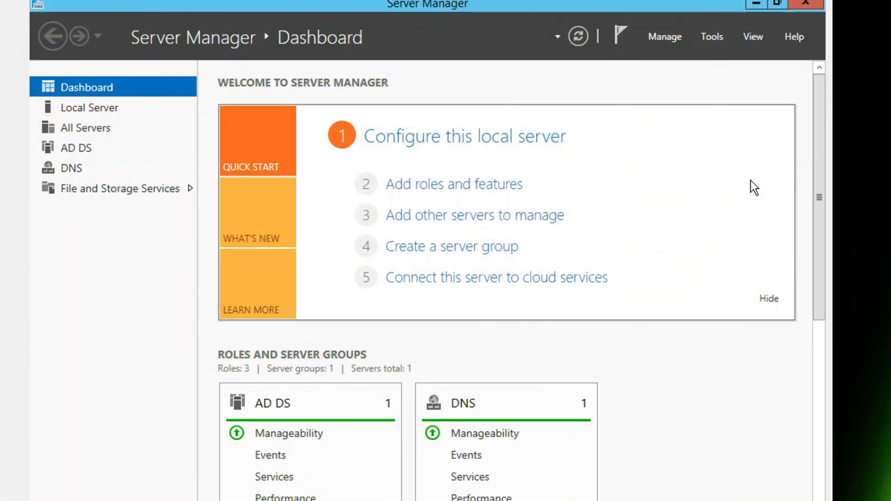
Step: Switch to Server Manager on the server, open Group Policy Management, and expand the forest down to the contents of the HolisticCOC.COM domain
click(715, 37)
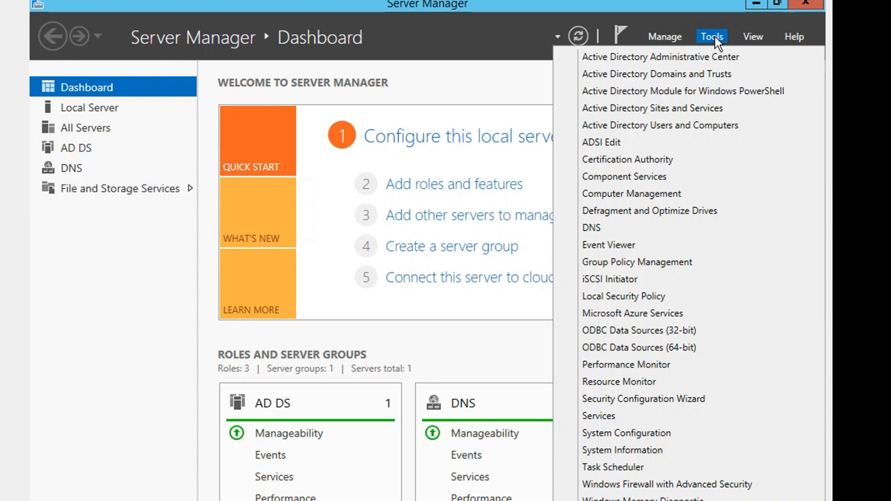
click(714, 37)
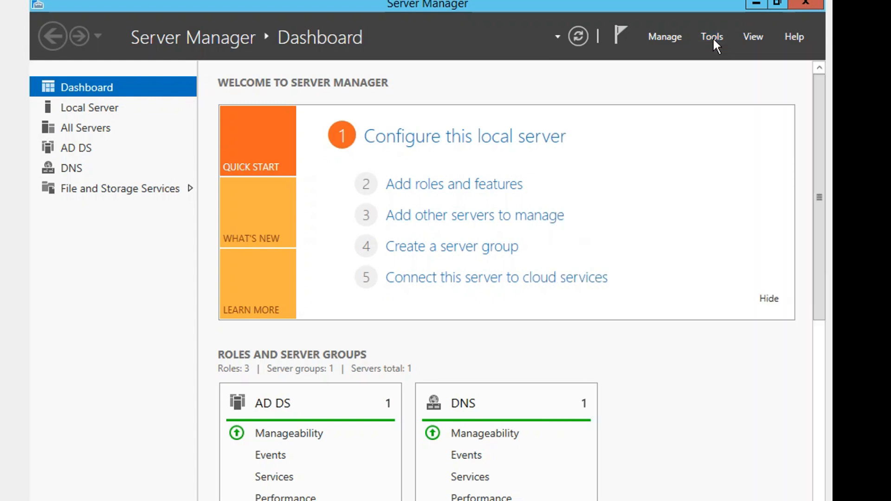
click(713, 38)
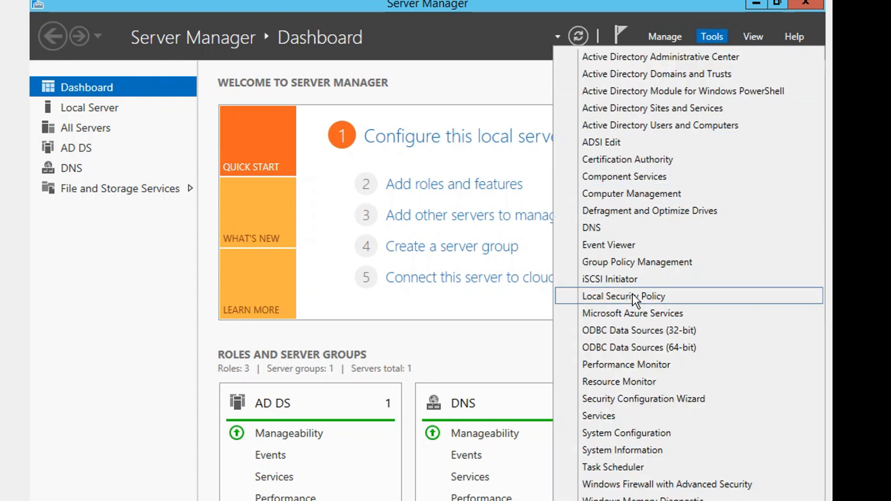
click(644, 263)
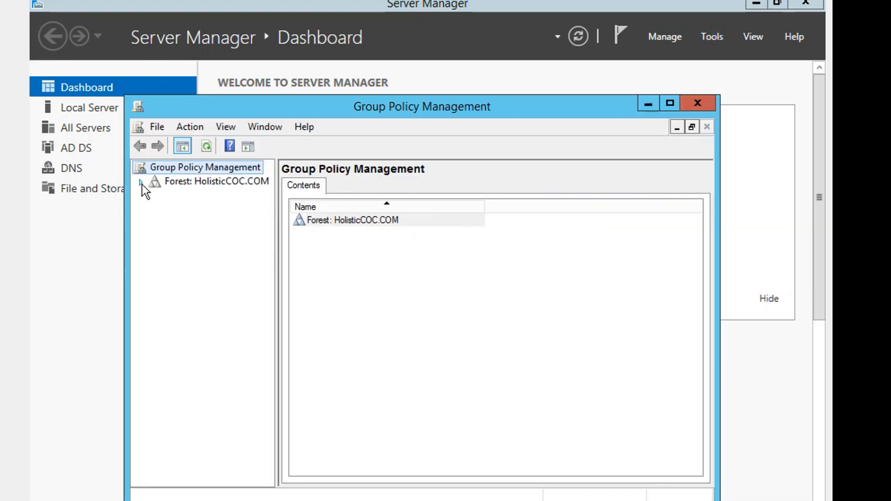
click(141, 184)
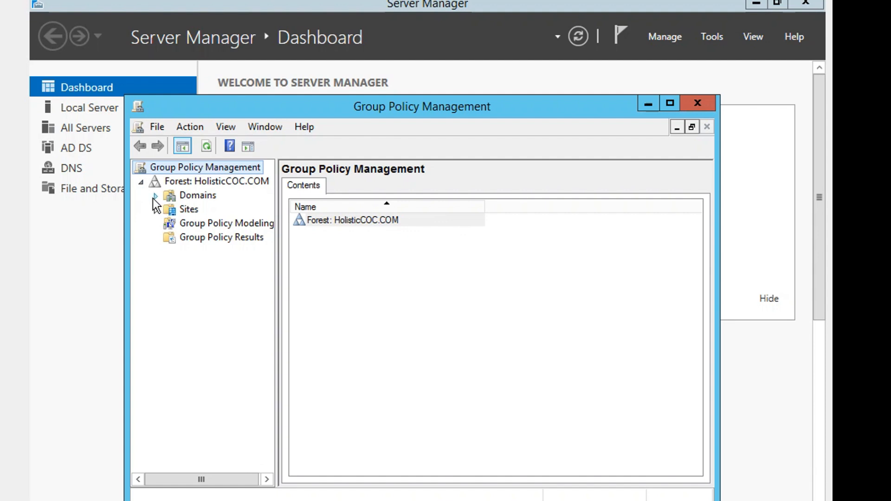
click(153, 196)
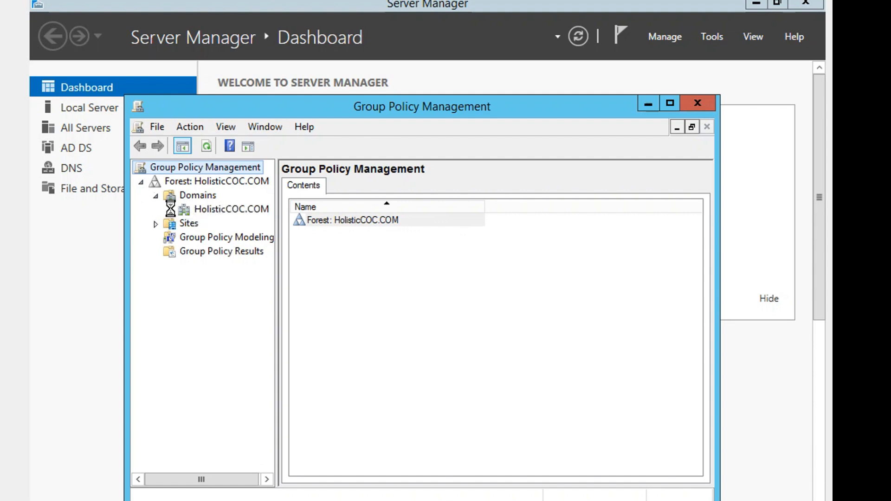
click(170, 210)
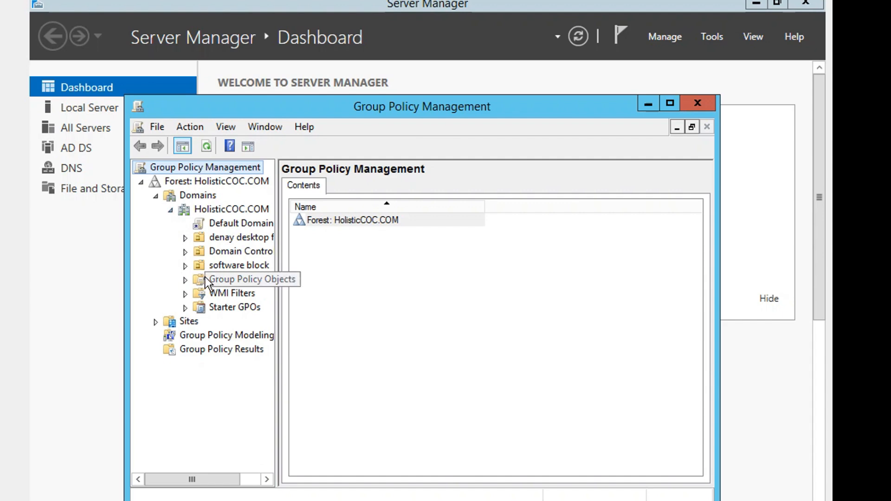
Step: Create a GPO named "denay desktop" linked to the "denay desktop for user" organizational unit
click(255, 238)
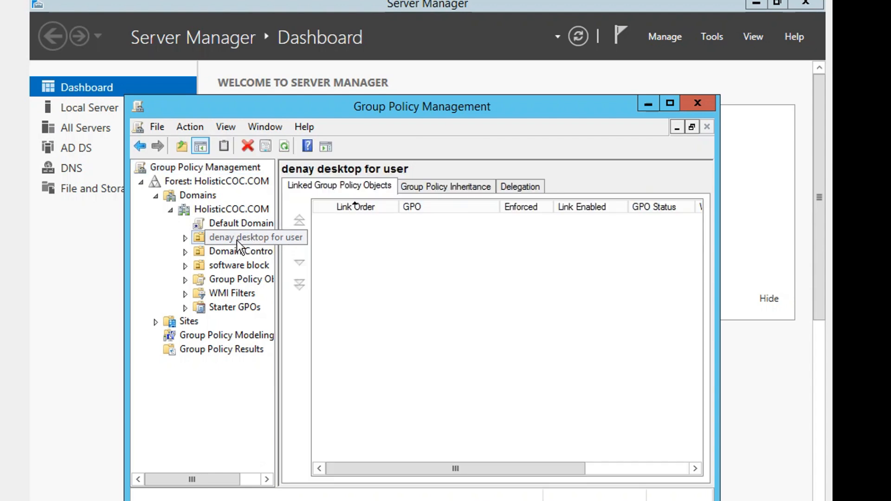
right_click(215, 241)
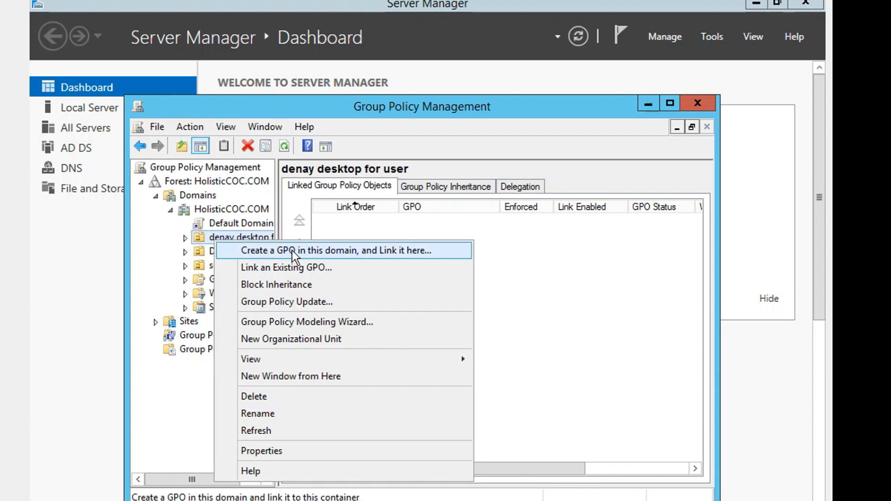
click(377, 250)
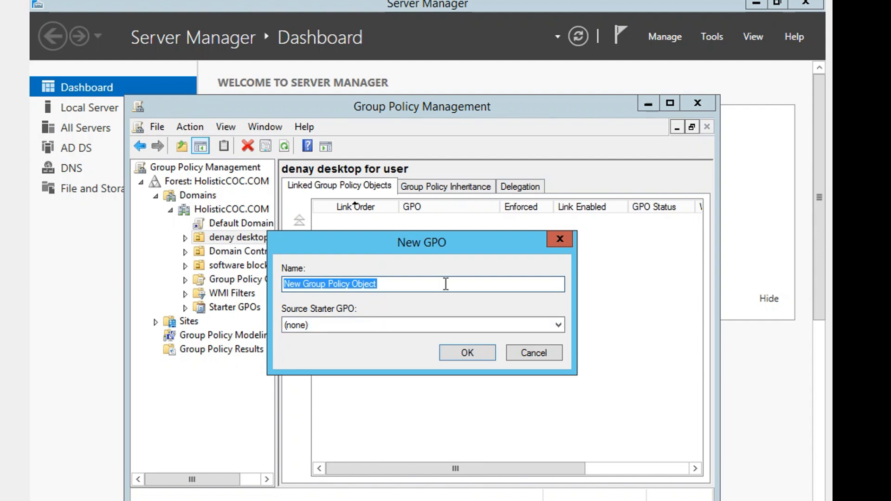
text(denay desktop)
click(468, 359)
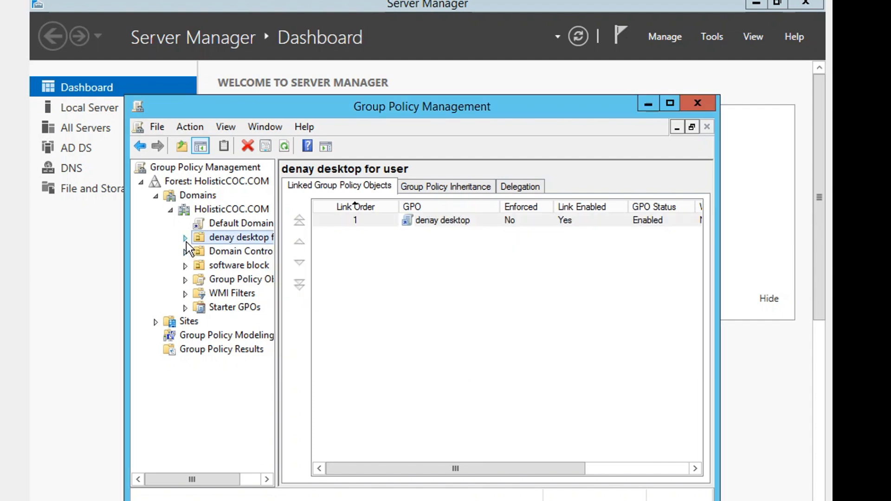
Step: Edit the "denay desktop" GPO and display the Desktop policies in User Configuration's Administrative Templates
click(185, 240)
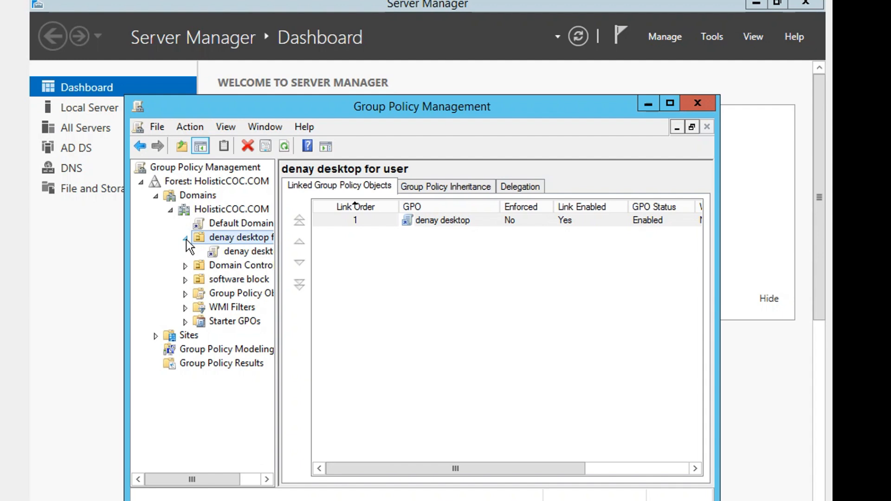
right_click(256, 254)
click(288, 263)
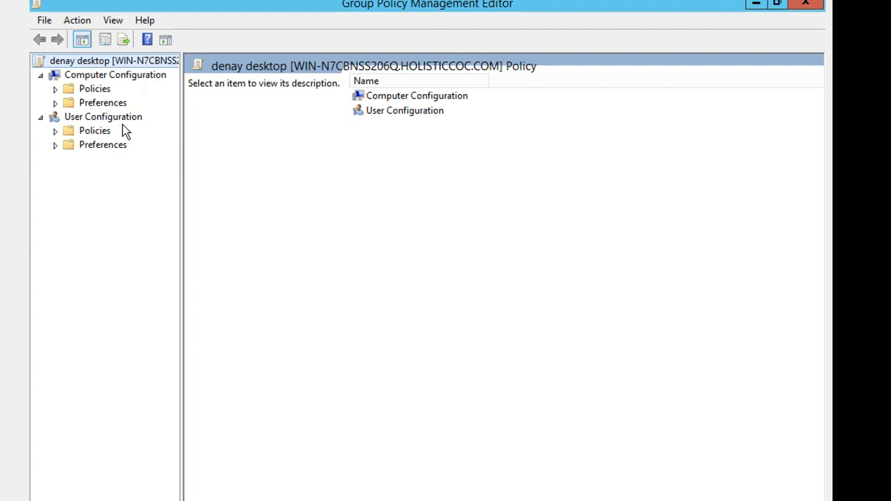
click(56, 132)
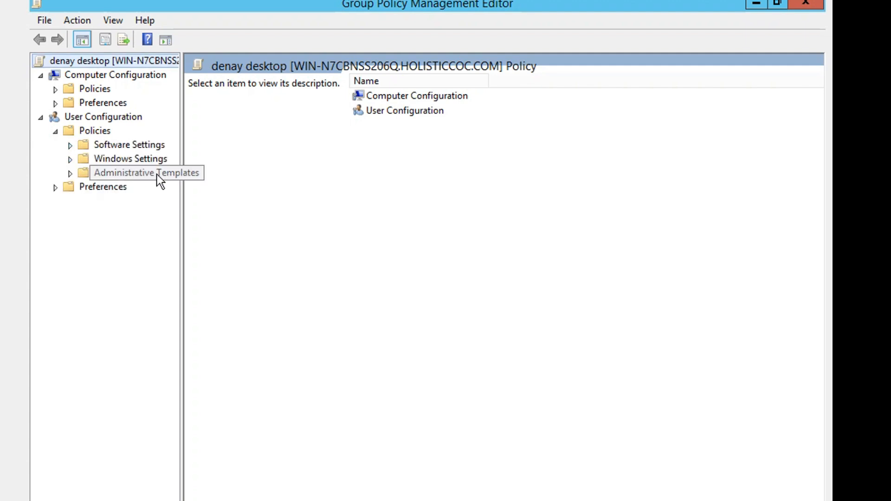
click(68, 174)
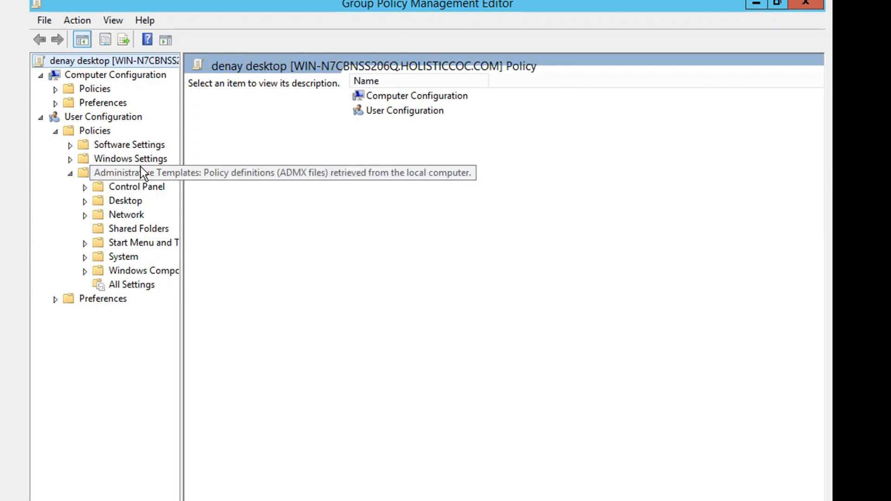
click(84, 201)
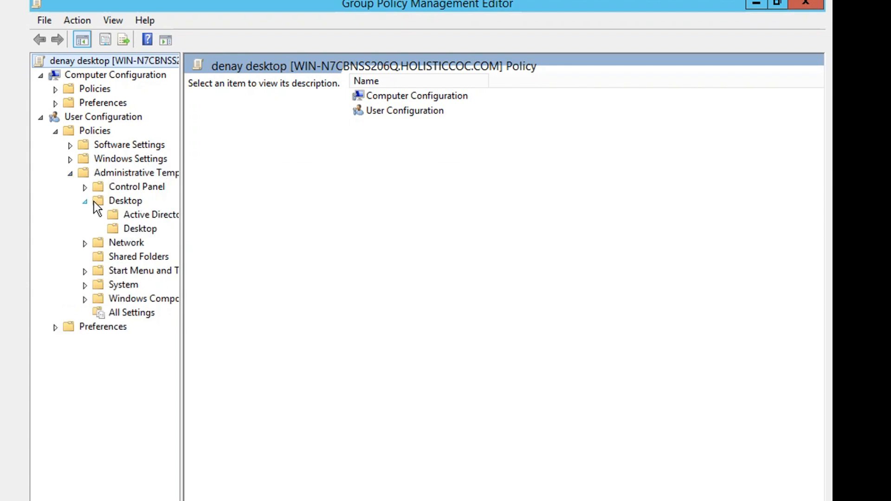
click(124, 201)
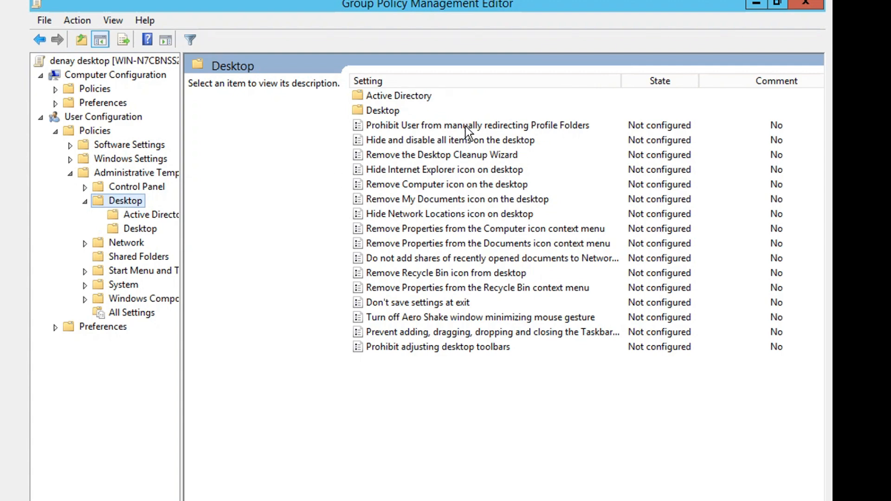
Step: Set the "Hide and disable all items on the desktop" policy to Enabled and apply it
click(436, 140)
right_click(436, 140)
click(481, 151)
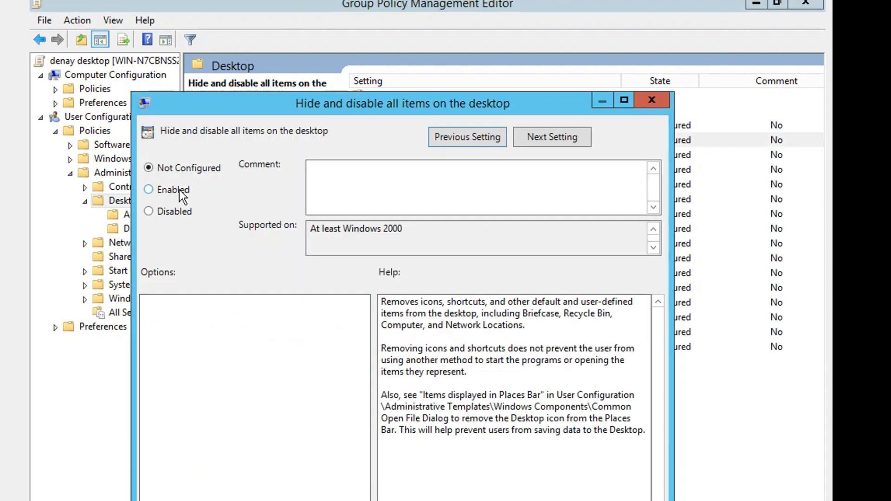
click(176, 190)
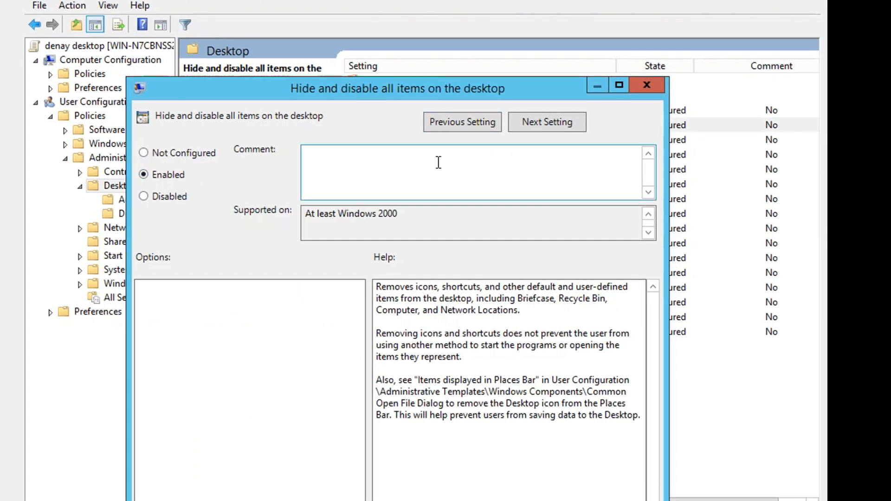
drag(541, 86, 535, 13)
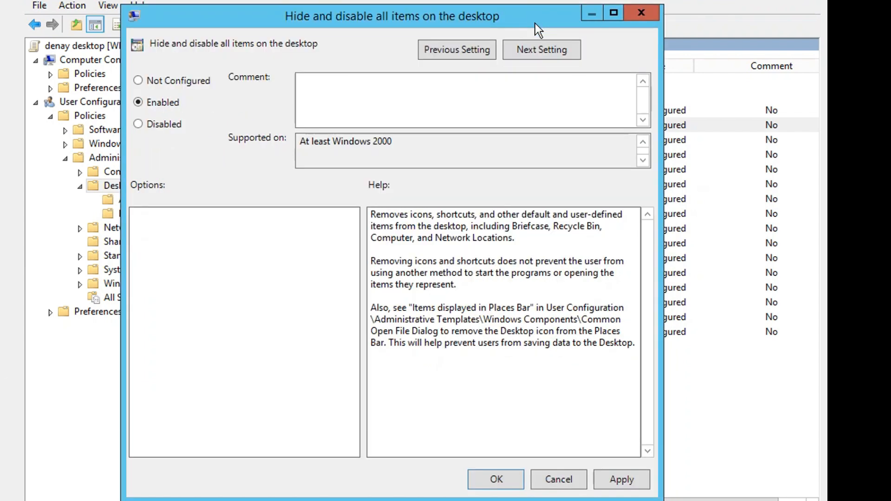
click(622, 483)
click(510, 482)
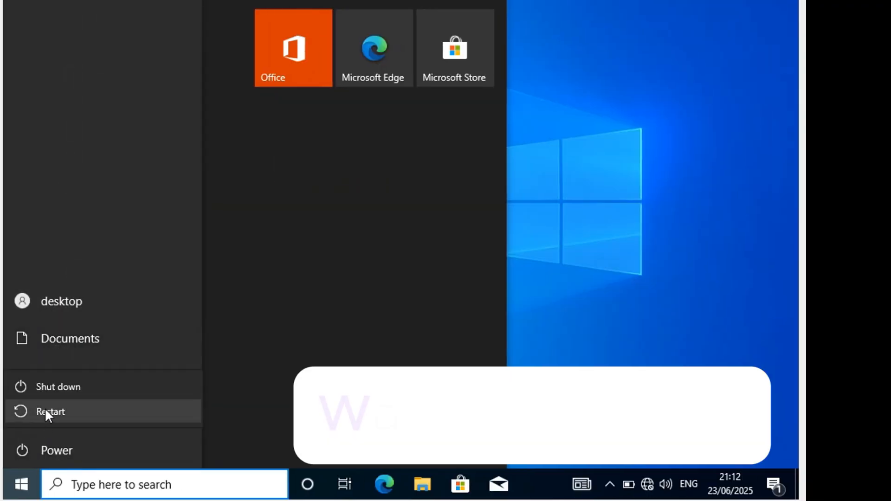
Step: Restart the Windows 10 client, going ahead even though someone else is still using the PC
click(45, 409)
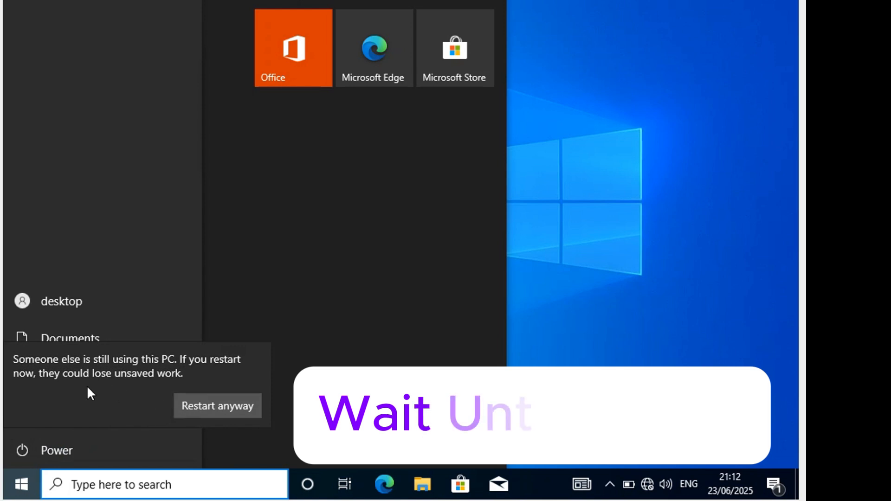
click(202, 407)
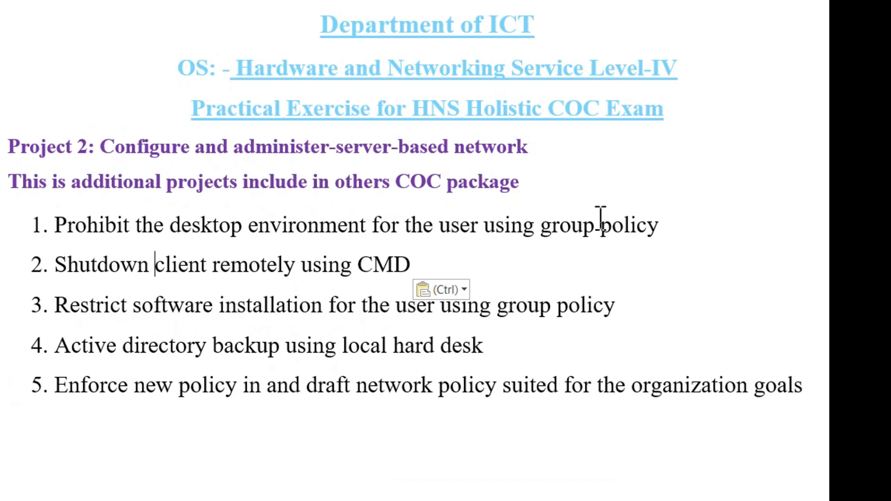
drag(352, 194, 93, 221)
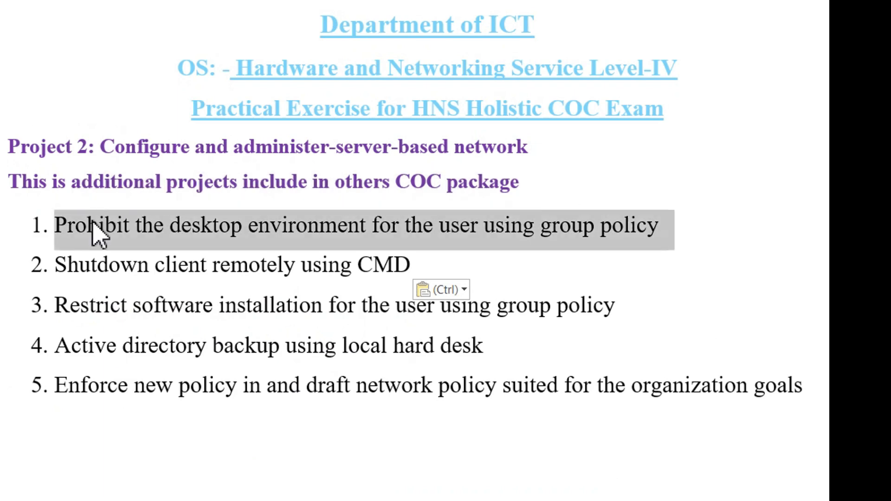
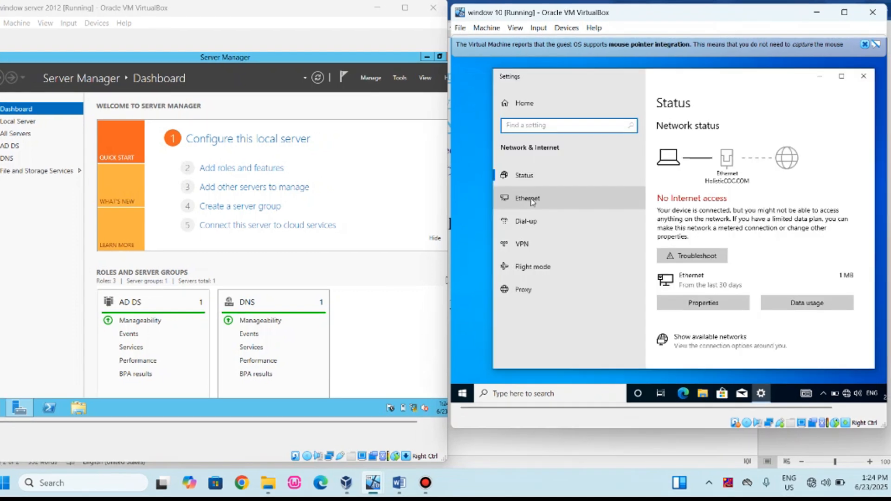
Step: Examine the Windows 10 client's Ethernet connection details, including its IPv4 address and DNS server
click(533, 200)
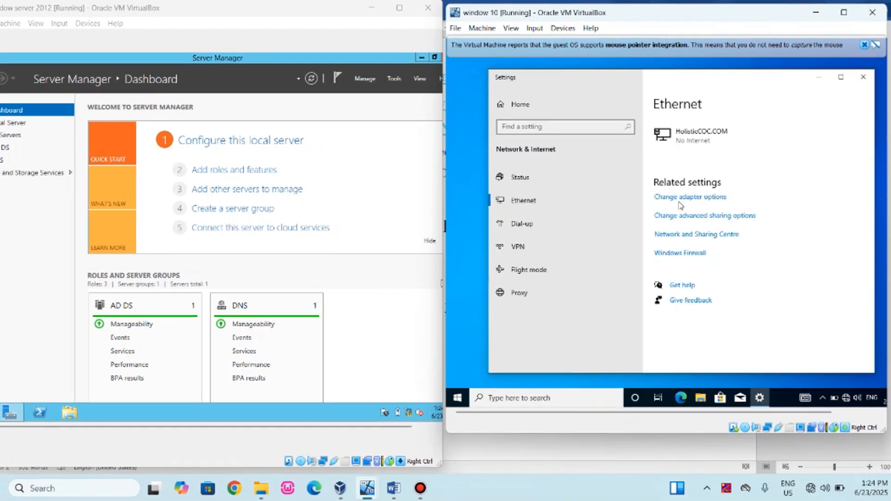
click(680, 192)
right_click(561, 140)
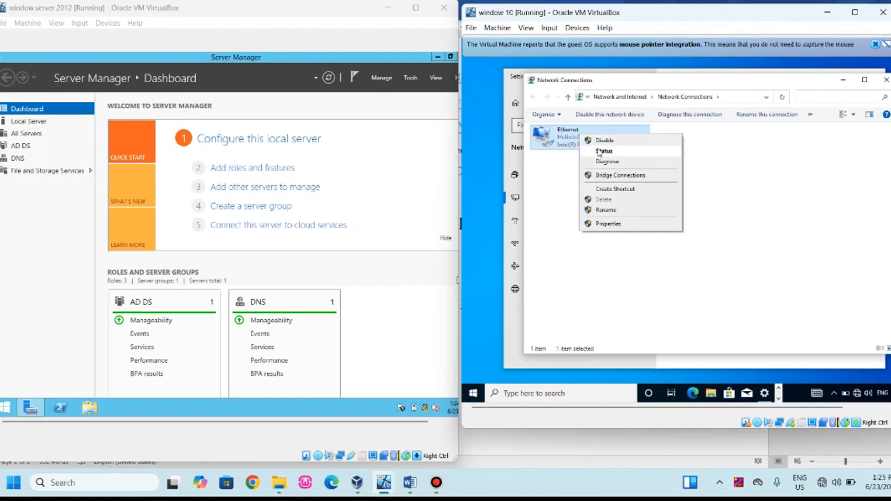
click(581, 157)
click(649, 211)
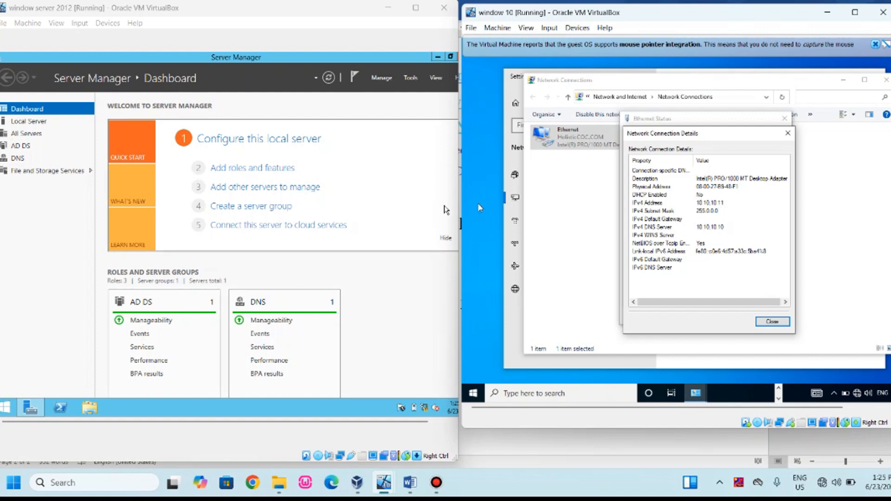
Step: Switch to the Windows Server 2012 machine, open Command Prompt, and run "shutdown -i"
click(261, 273)
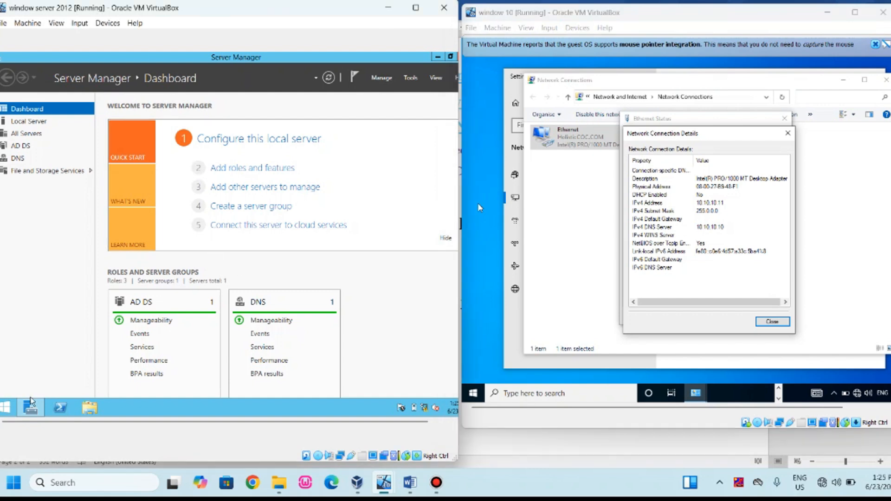
click(5, 410)
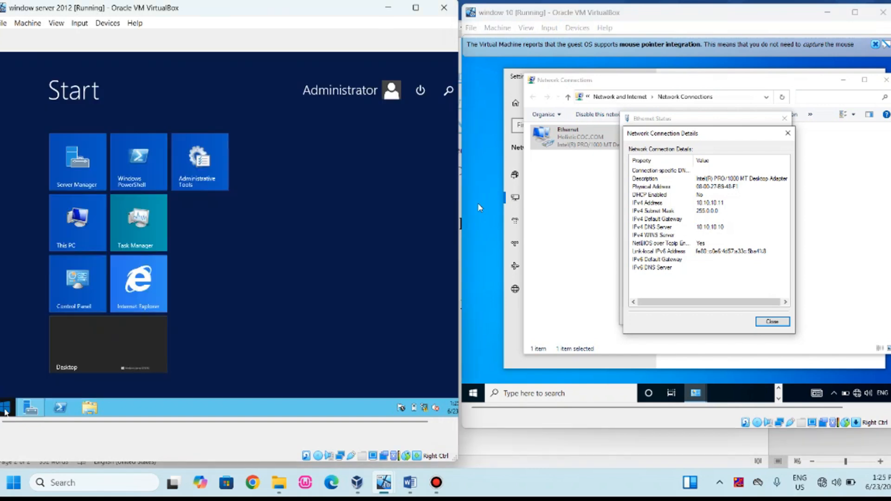
text(cmd)
click(361, 158)
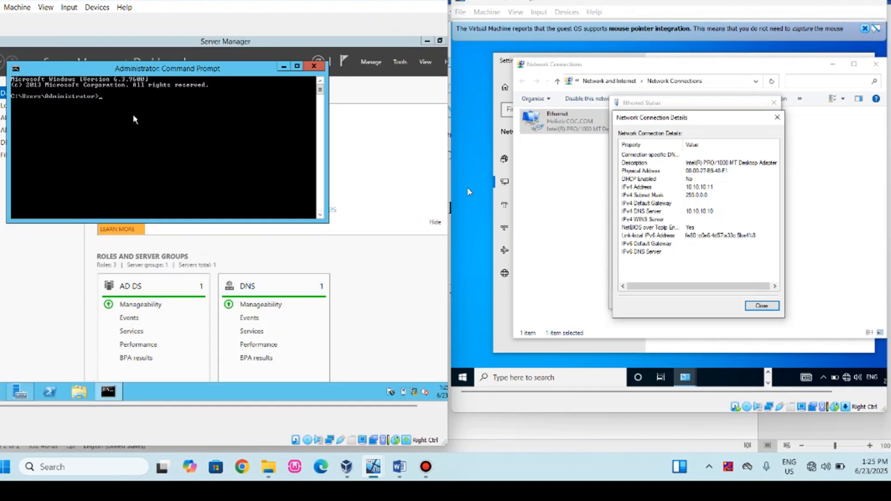
text(shutdown -i)
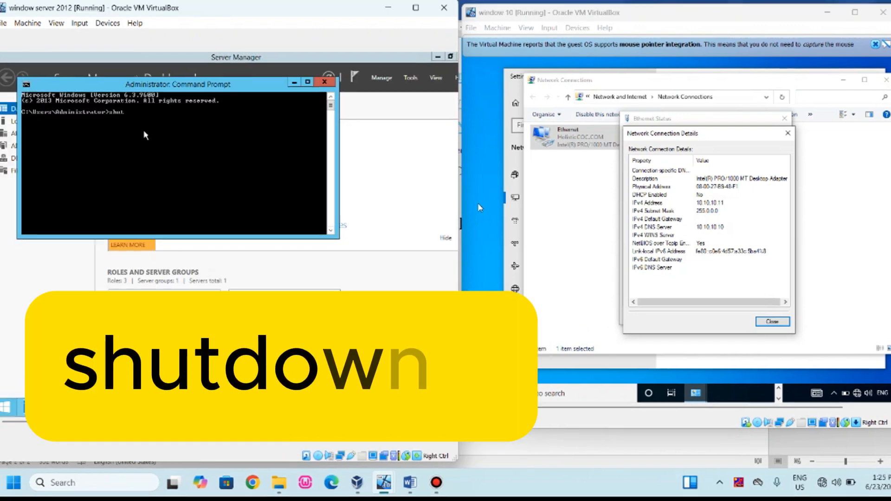
key(Return)
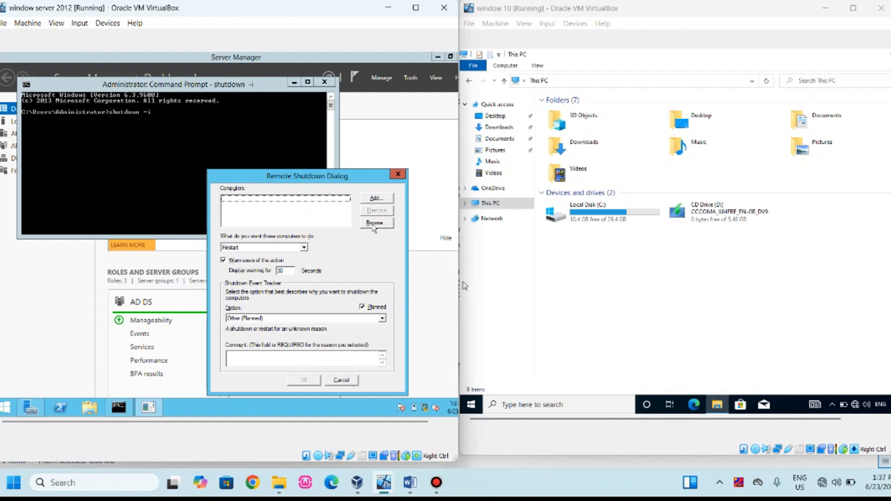
Step: Switch to the Windows 10 client and view This PC's system properties to check its computer name
right_click(647, 284)
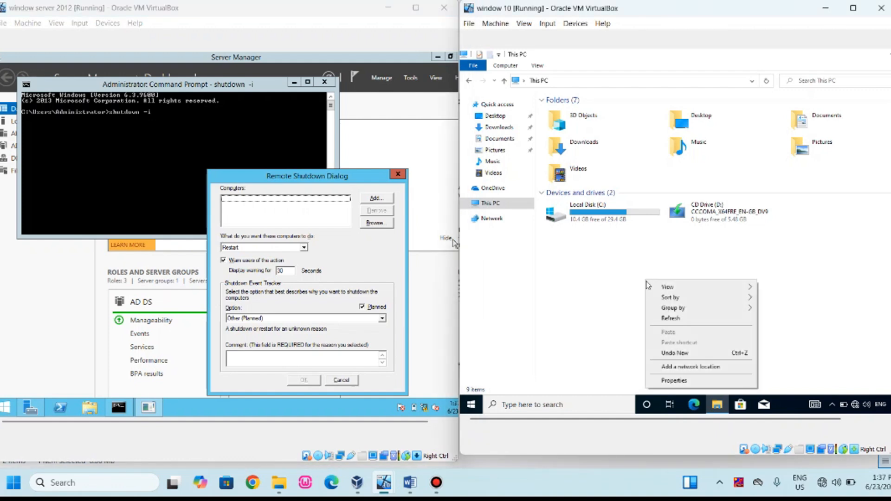
click(673, 378)
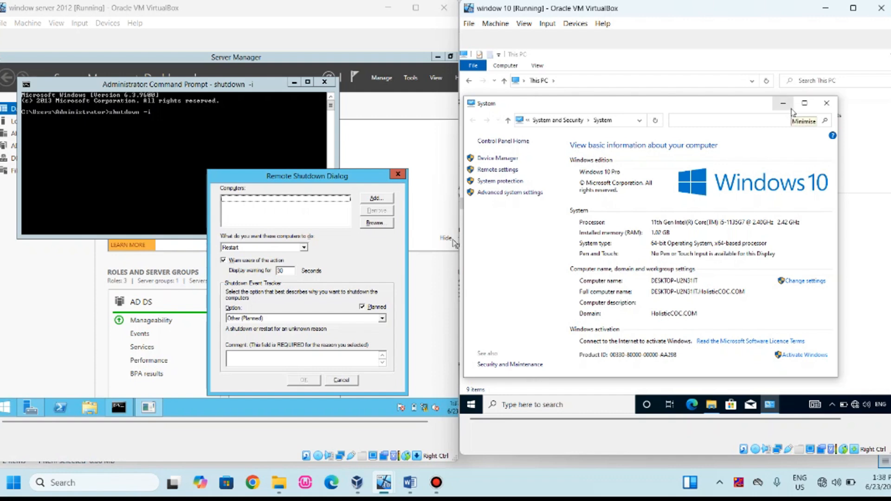
Step: On the server, find computers in the entire directory and add DESKTOP-U2N31IT to the remote shutdown list
click(376, 200)
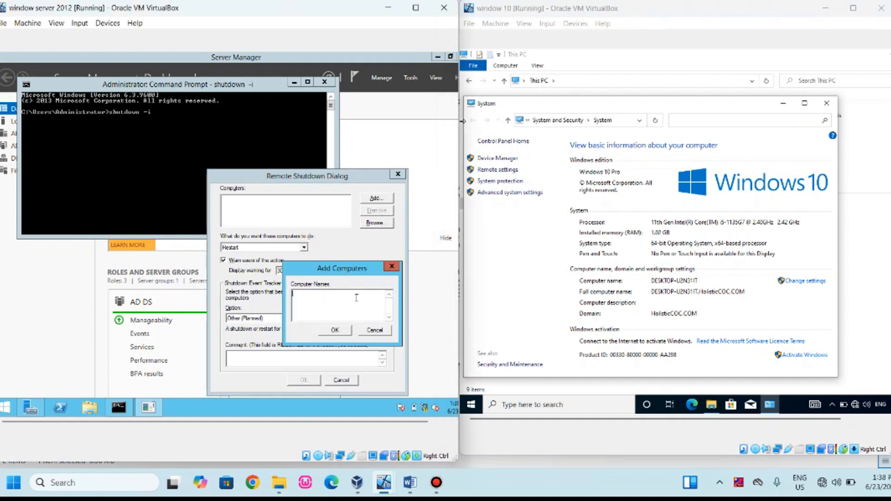
click(392, 268)
click(376, 224)
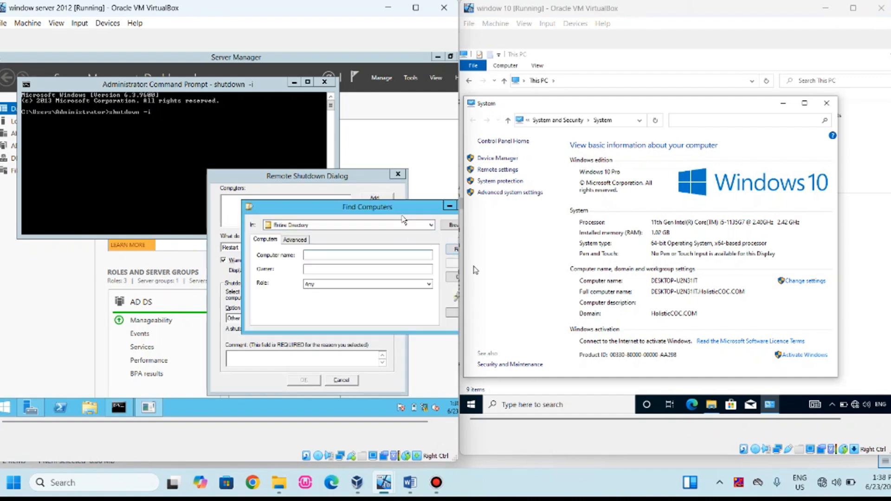
drag(410, 207, 359, 198)
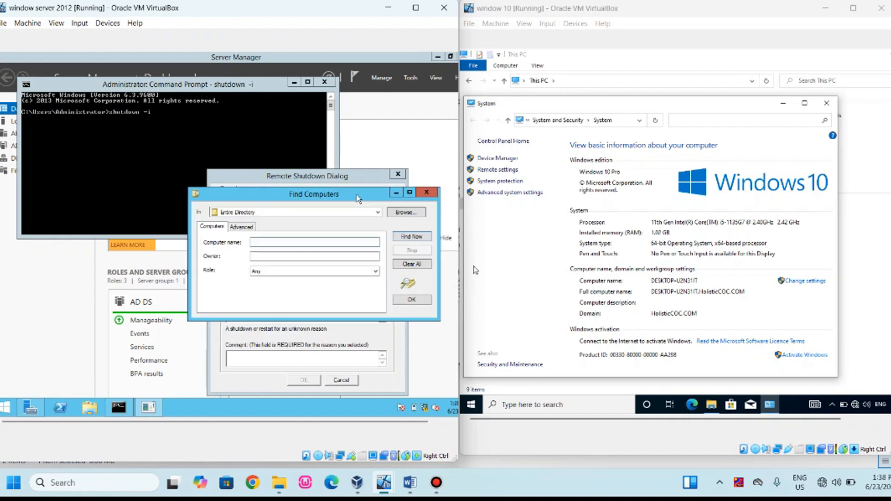
click(413, 239)
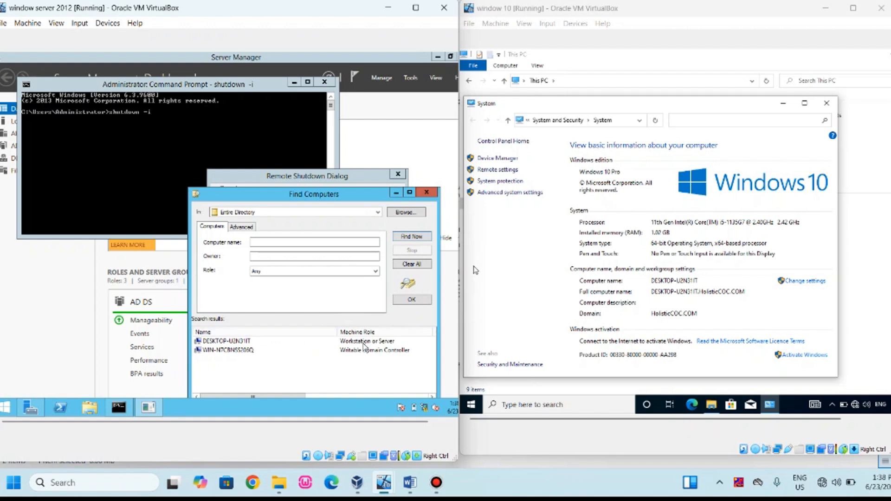
click(226, 343)
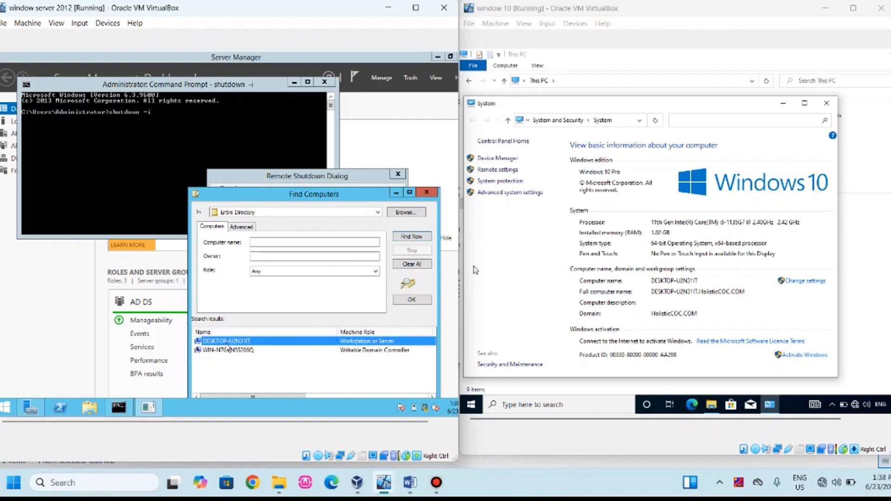
click(411, 300)
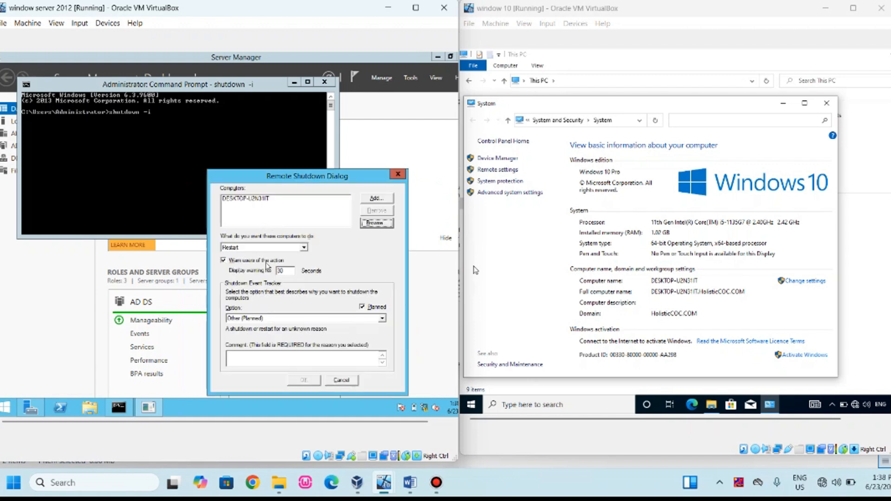
Step: Set the remote action to Shutdown with a 10-second user warning and the reason Security issue (Planned)
click(255, 248)
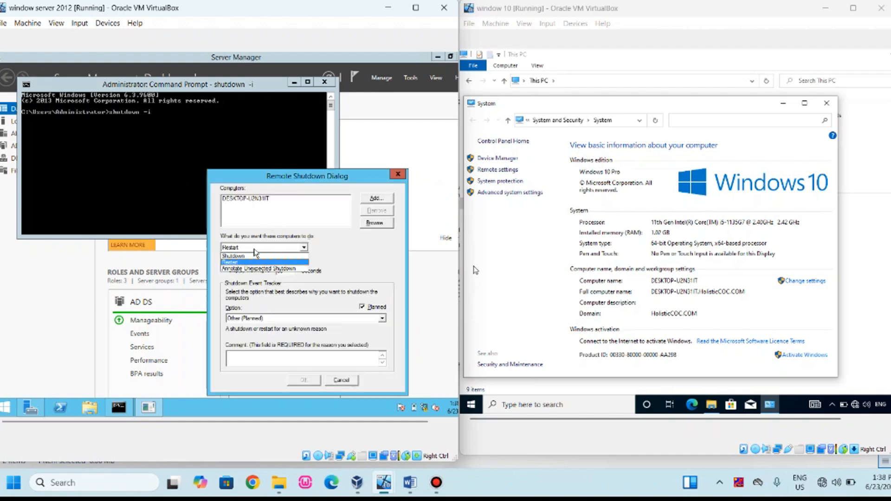
click(234, 259)
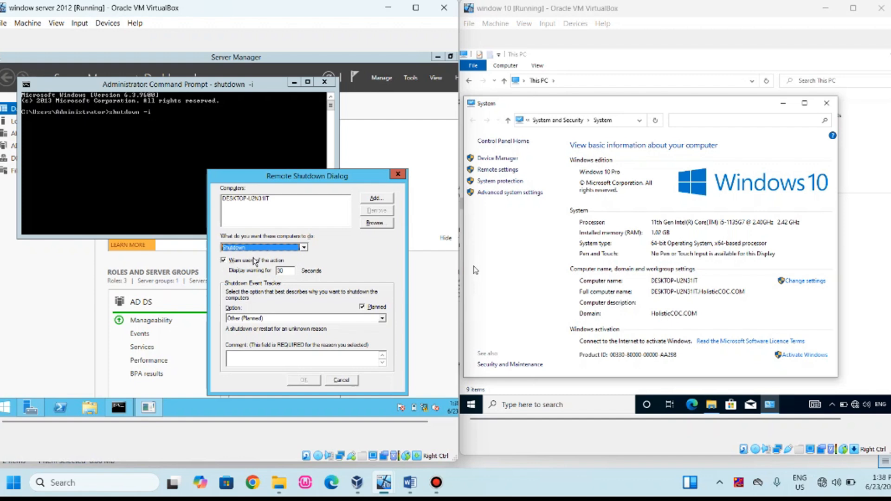
click(285, 271)
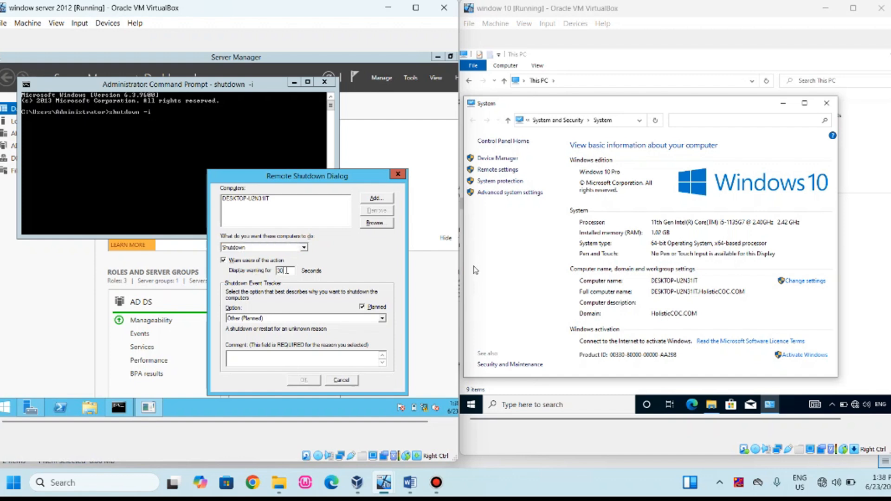
double_click(282, 271)
key(BackSpace)
click(383, 319)
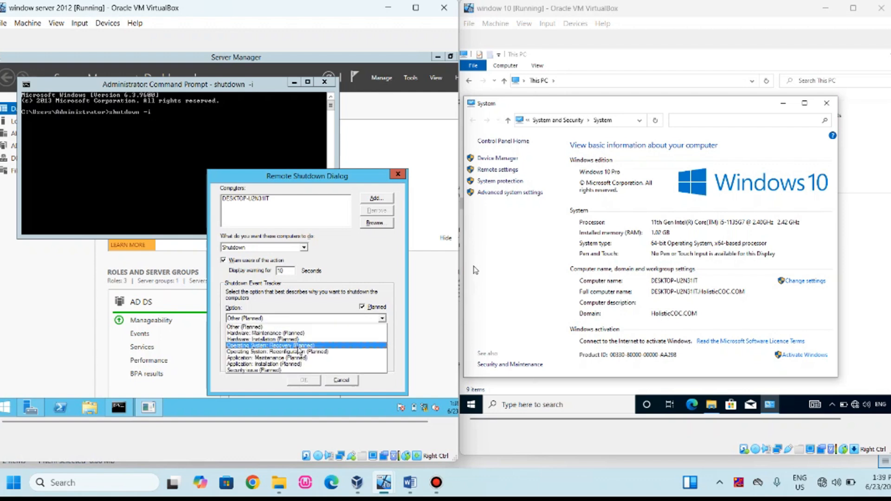
click(259, 371)
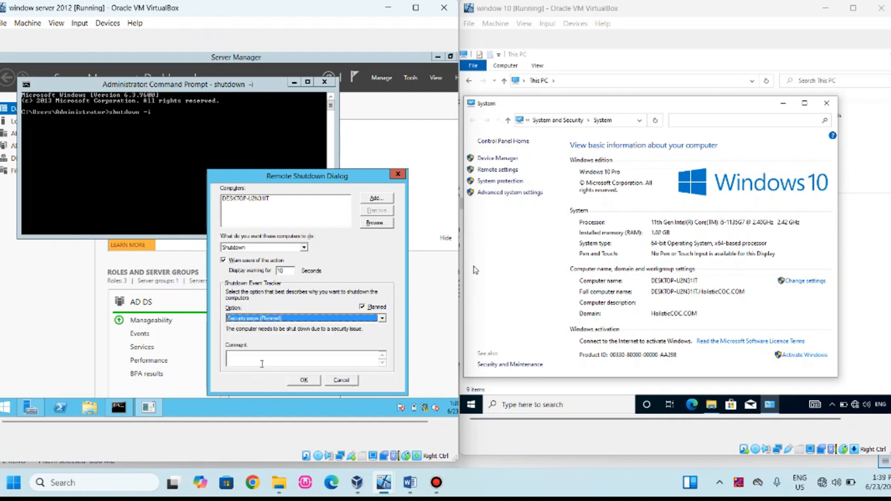
Step: Add the comment "your computer shutdown after 10 second so save your file" and confirm the remote shutdown
click(241, 360)
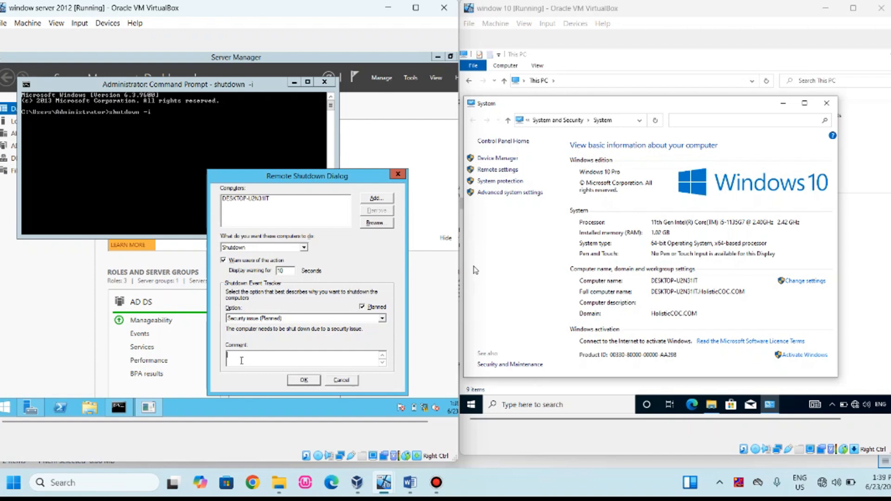
text(M)
text(our computer shutdown after )
text(10 second )
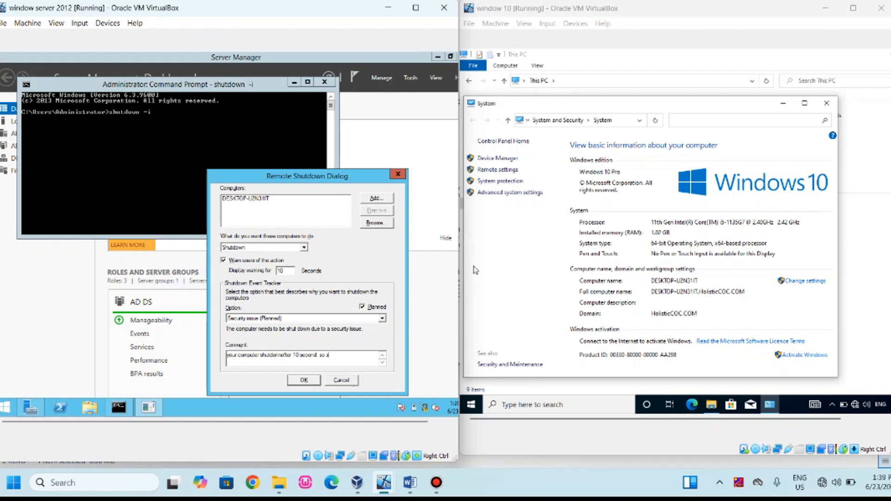
text(so save your file)
click(304, 380)
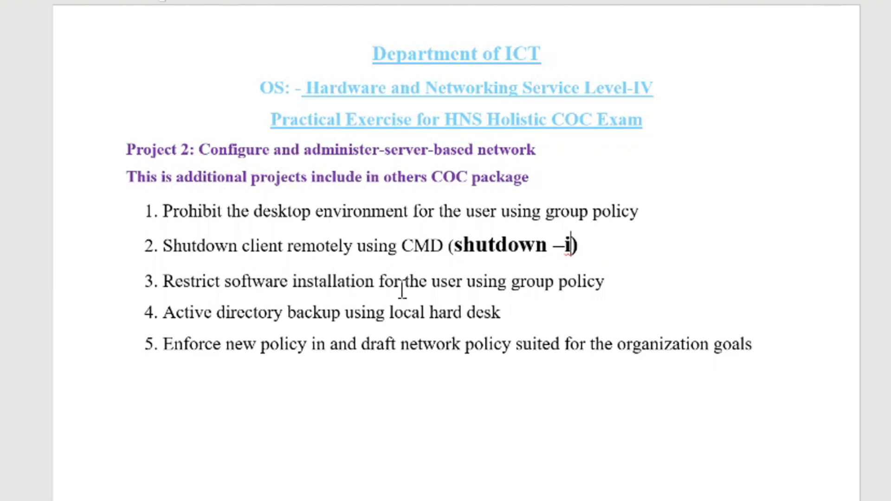
Step: In Group Policy Management on the server, create a GPO named "denay Software instalation" linked to the "denay desktop for user" organizational unit
drag(615, 281, 166, 274)
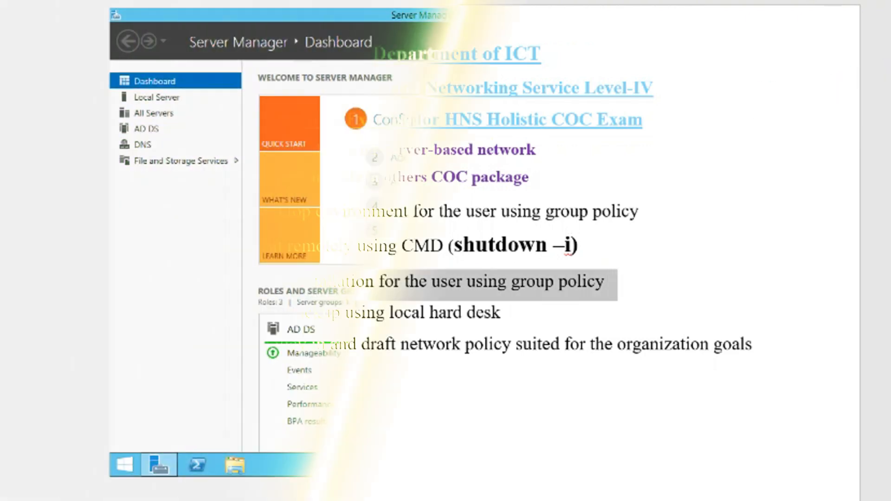
click(646, 41)
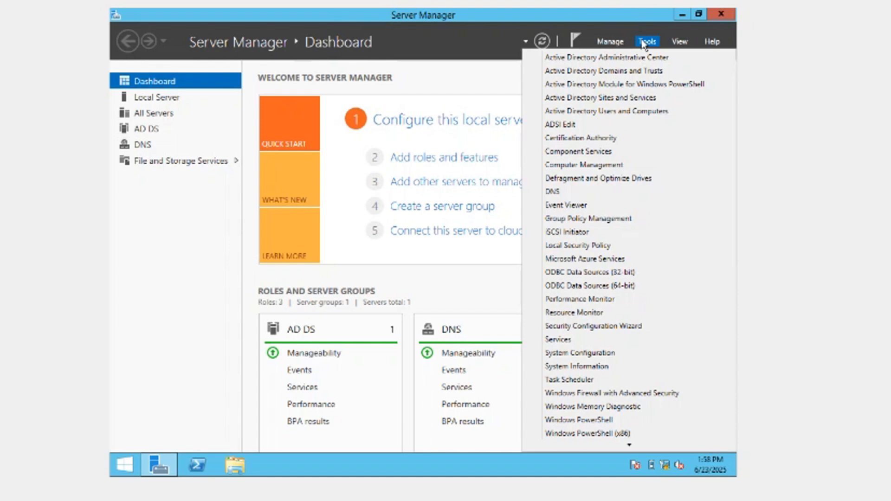
click(585, 218)
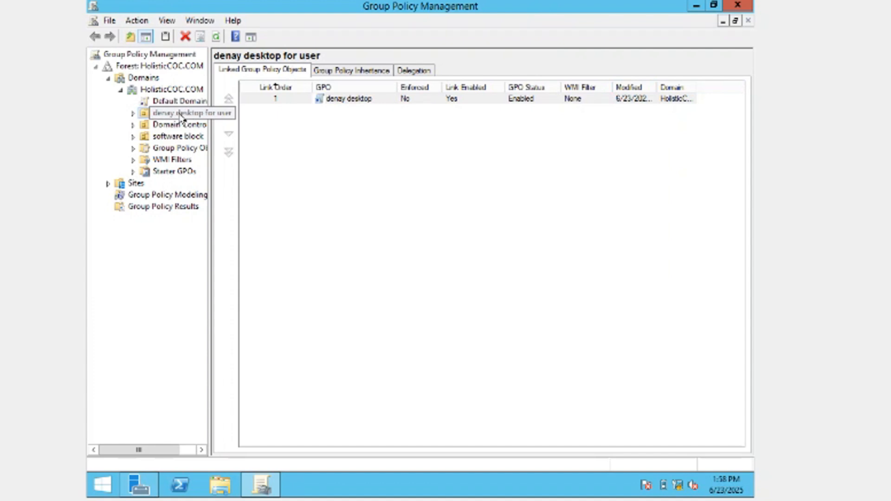
right_click(181, 117)
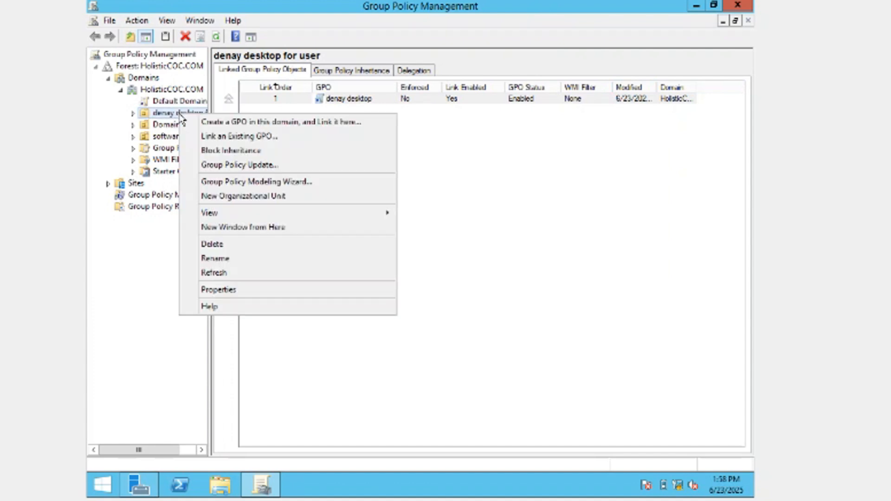
click(269, 122)
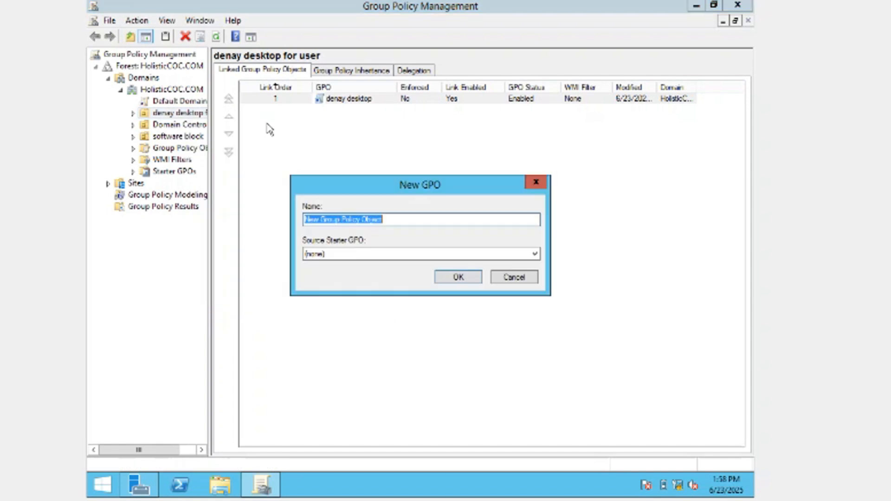
text(de)
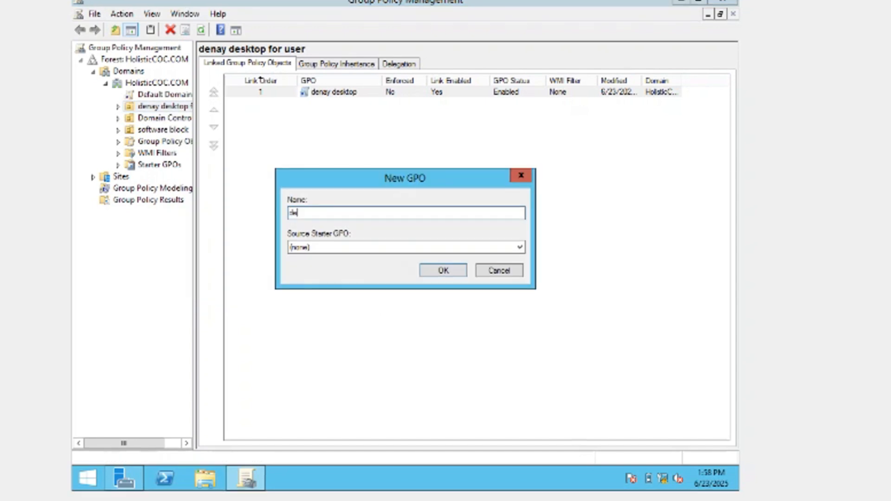
text(n)
text(ay )
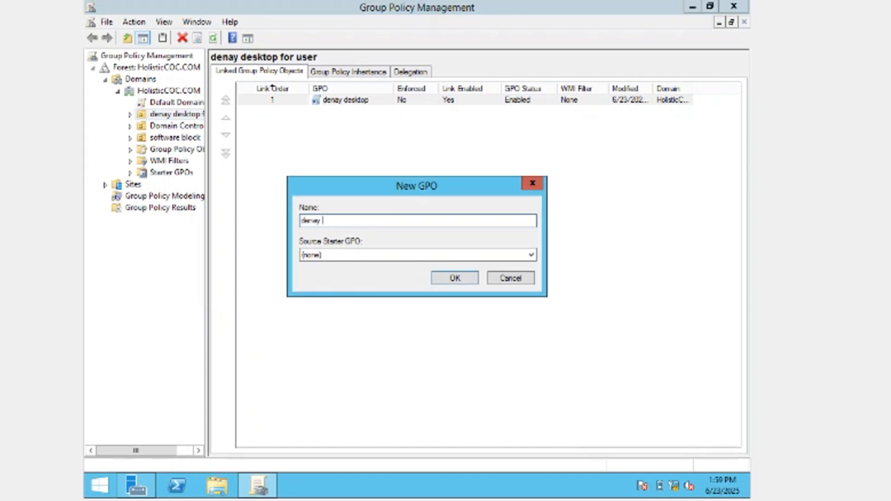
text(Software installation)
click(452, 279)
Step: Open the "denay Software instalation" GPO under "denay desktop for user" for editing
click(130, 114)
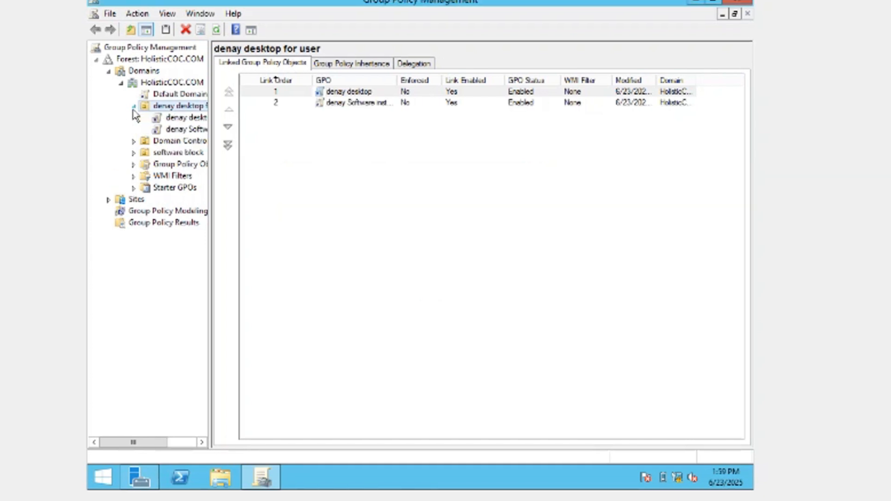
click(185, 129)
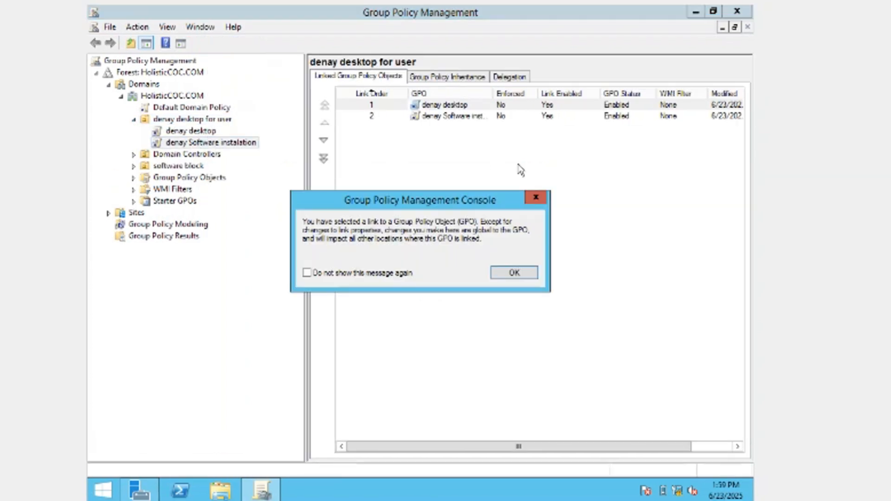
click(195, 144)
right_click(195, 145)
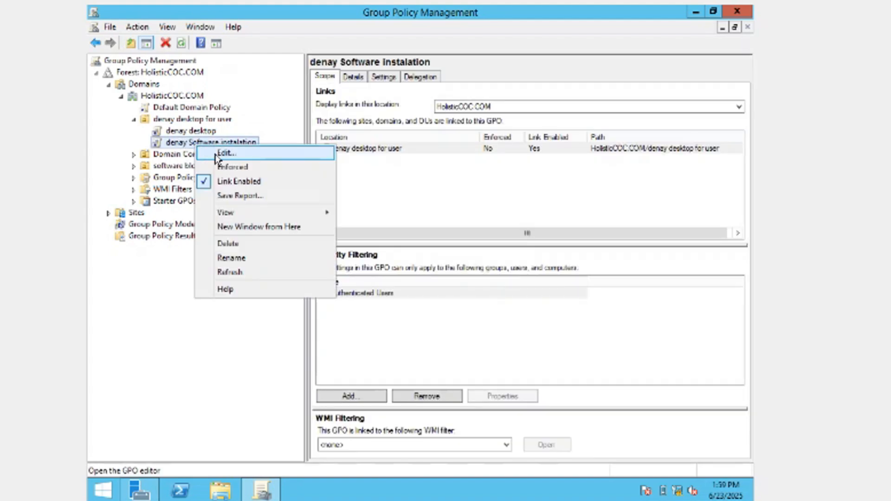
click(222, 154)
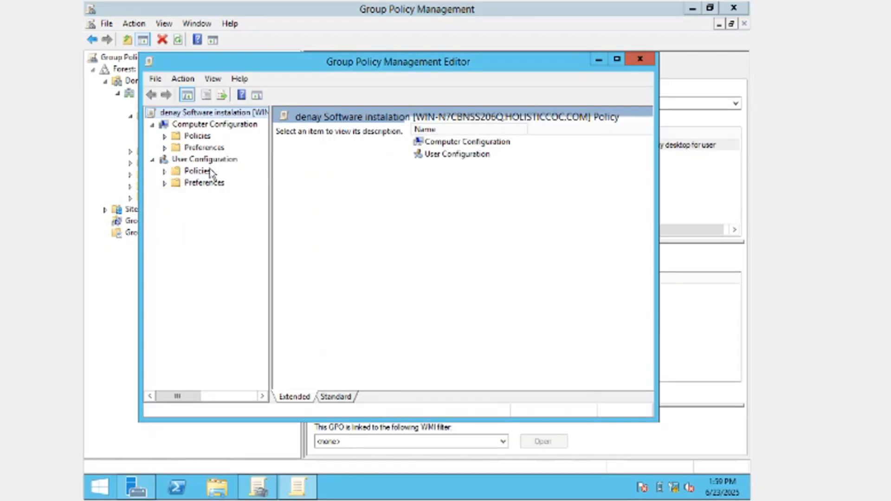
Step: Create new Software Restriction Policies in the Security Settings of Computer Configuration's Windows Settings
click(165, 136)
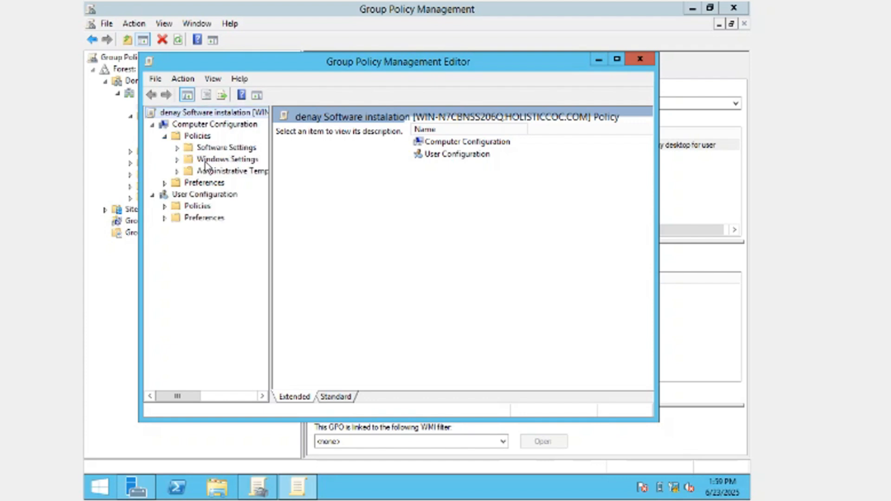
click(177, 160)
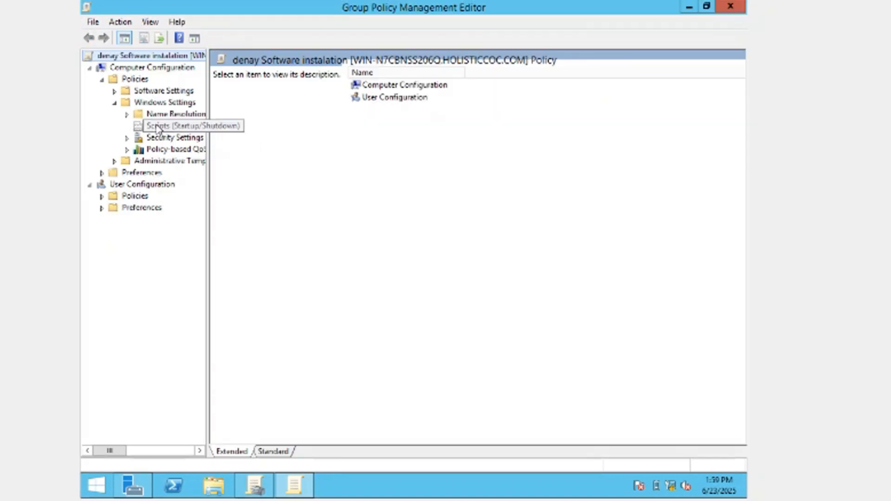
click(127, 138)
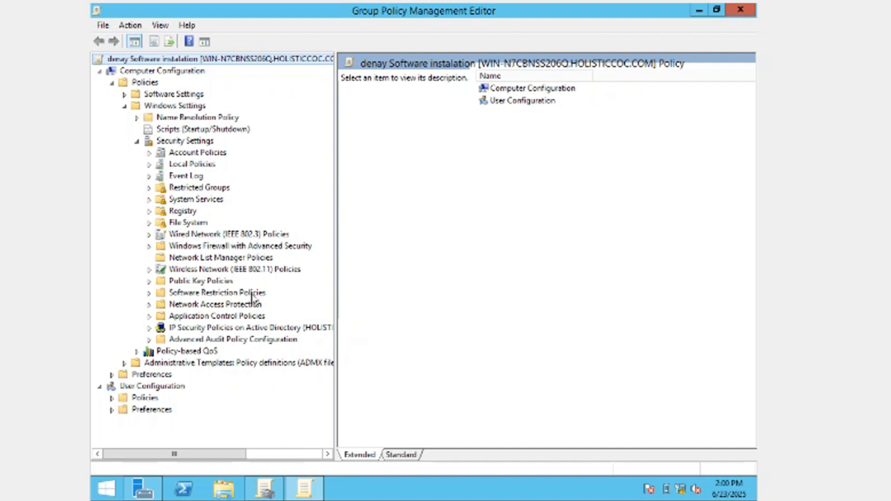
click(150, 293)
right_click(191, 292)
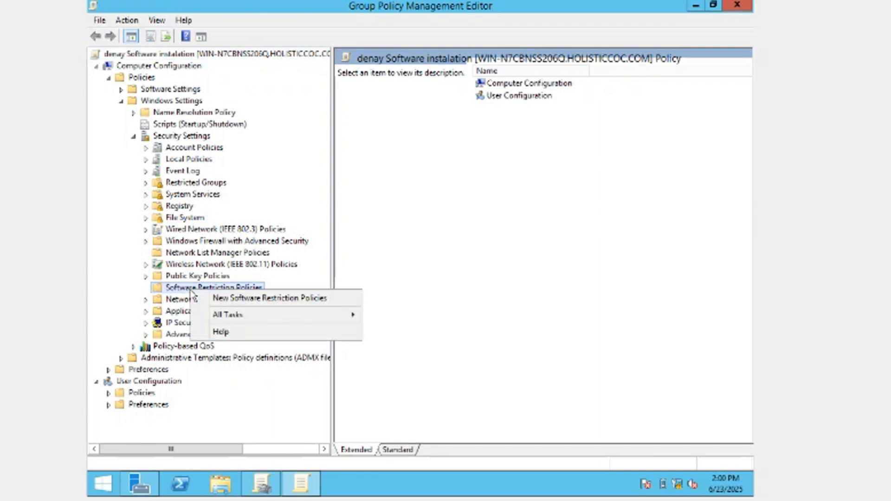
click(278, 299)
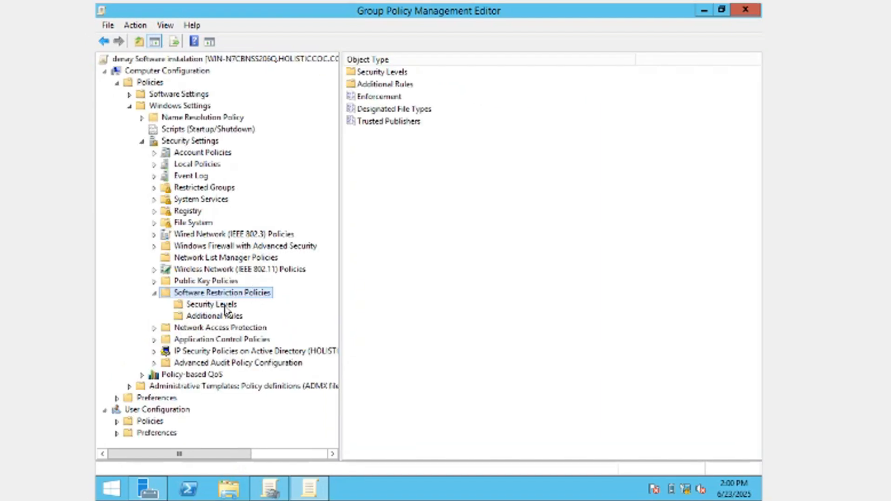
Step: Set Basic User as the default security level for the software restriction policies
click(218, 305)
click(234, 318)
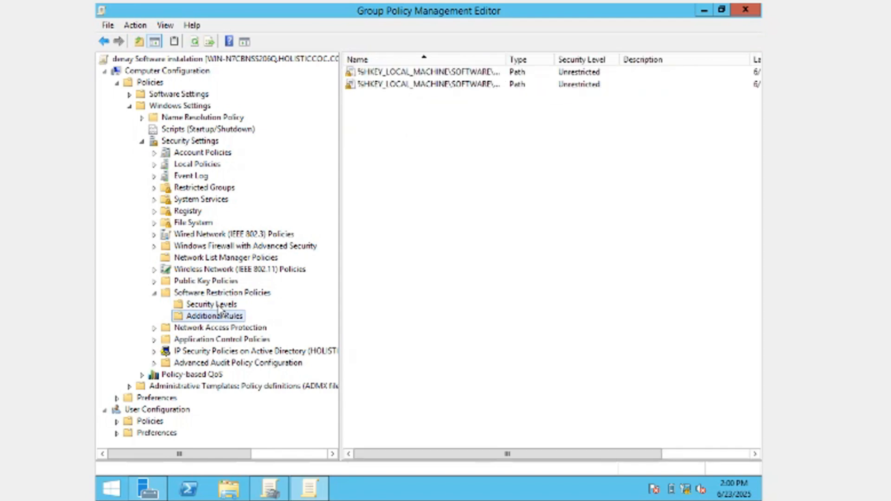
click(222, 306)
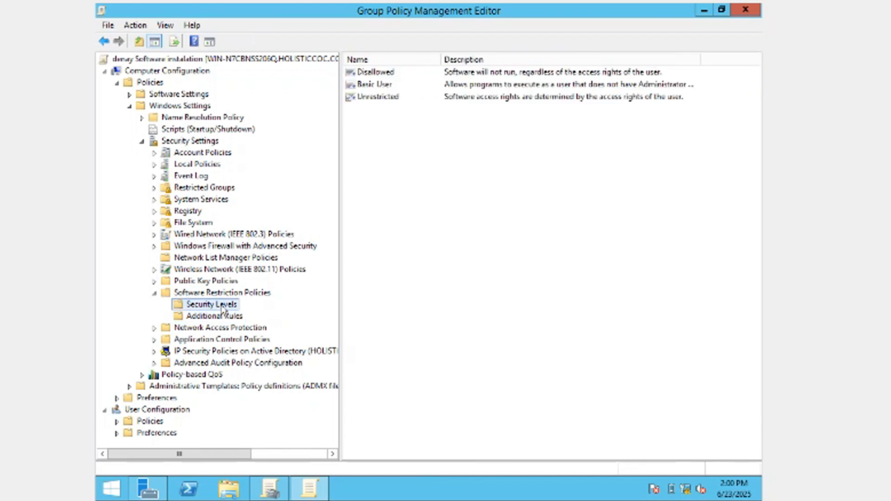
double_click(374, 86)
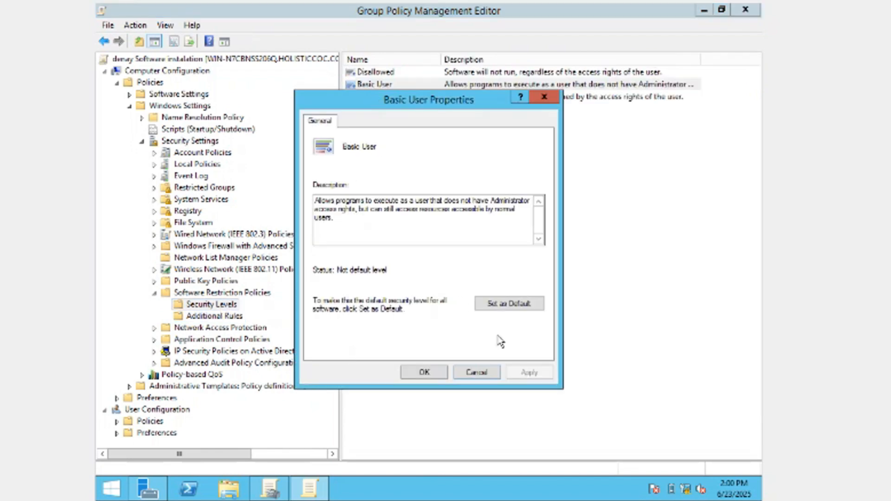
click(504, 304)
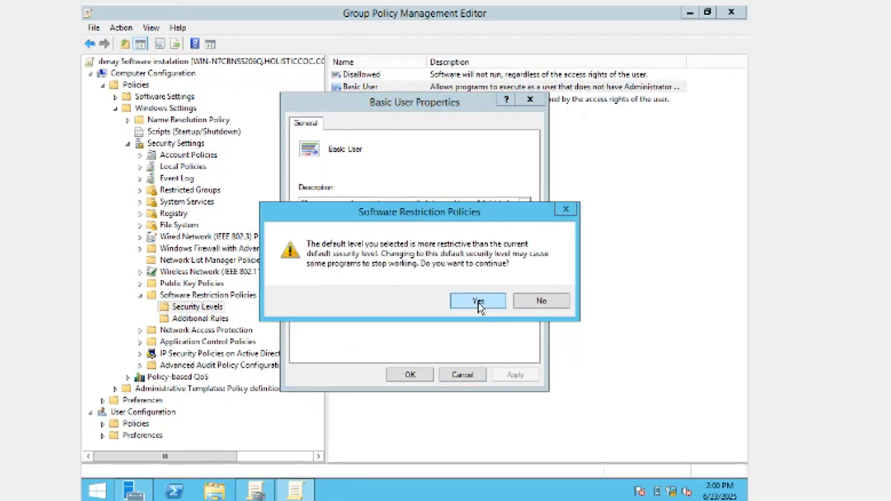
click(487, 308)
click(407, 374)
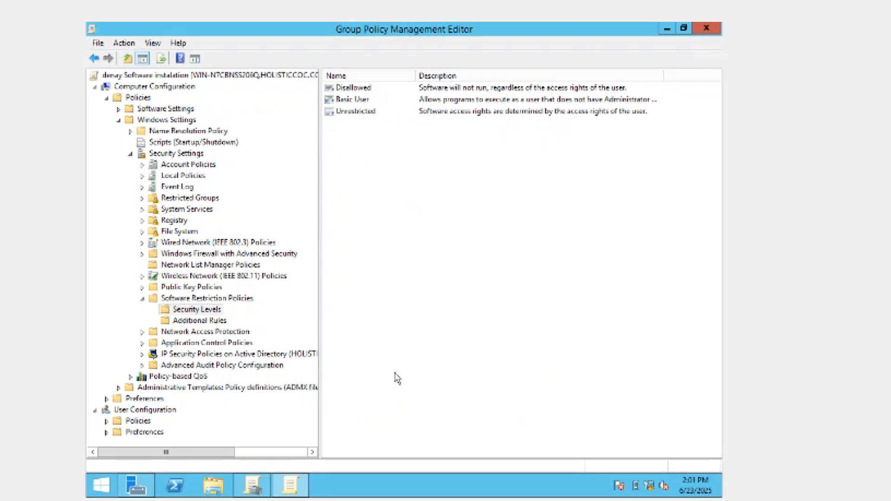
Step: Set Enforcement to apply the software restriction policies to all users except local administrators
click(208, 298)
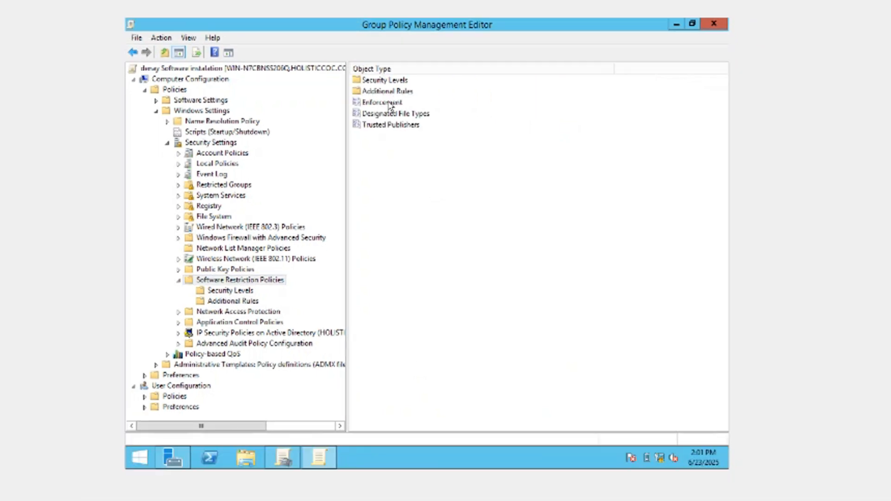
double_click(354, 107)
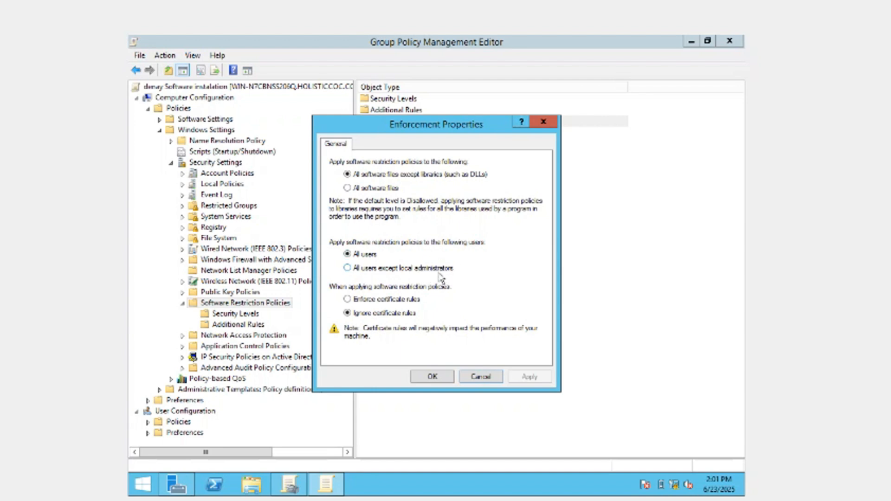
click(384, 271)
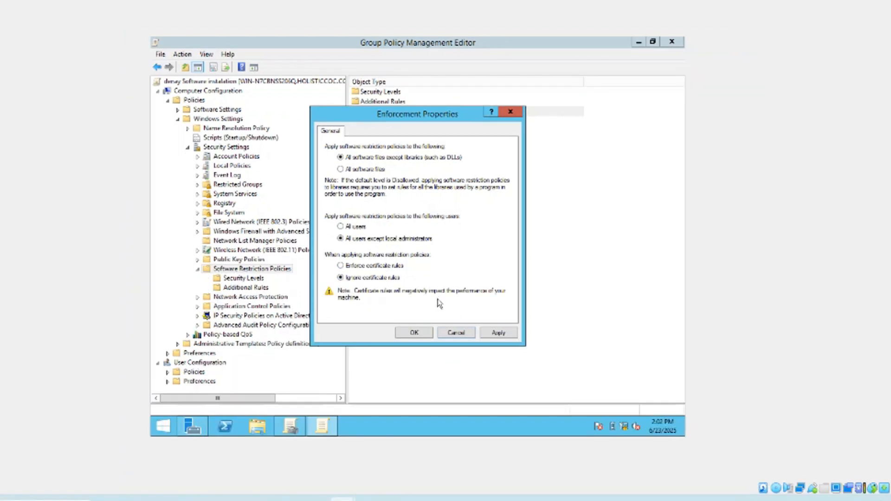
click(530, 376)
click(403, 356)
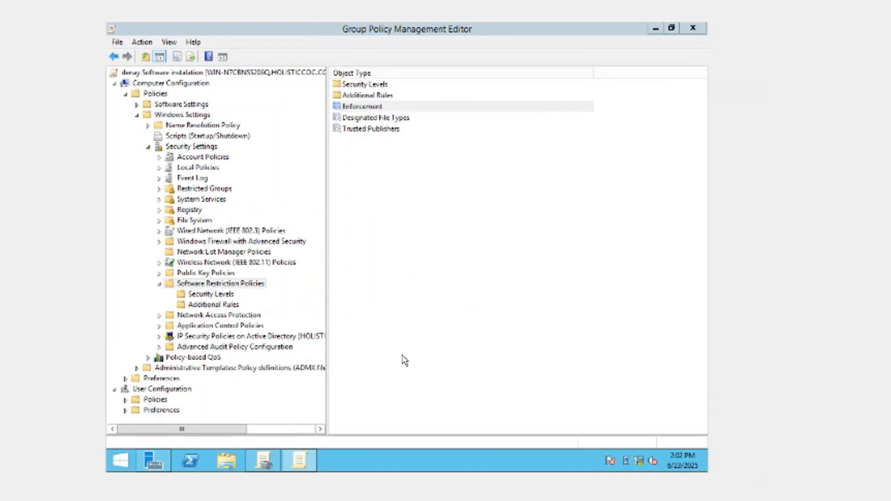
Step: Try to add the exe extension to the Designated File Types, then apply and close the properties
double_click(403, 116)
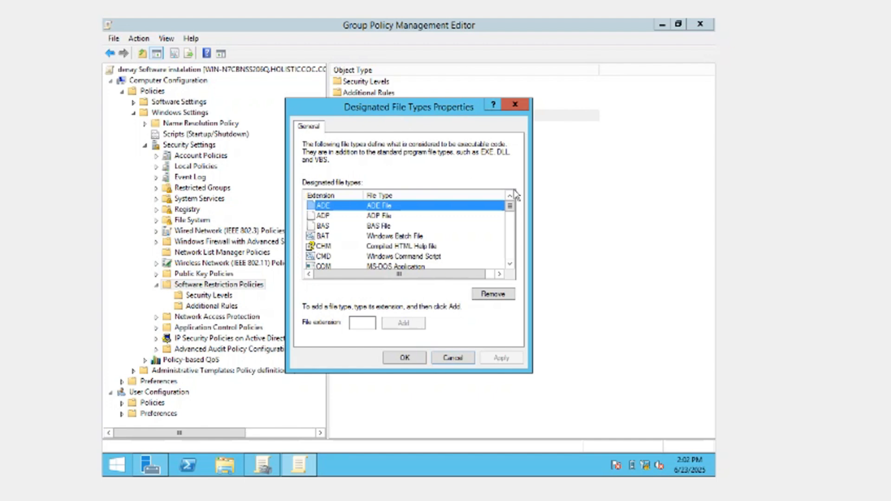
mouse_move(510, 209)
mouse_down()
mouse_move(512, 263)
mouse_move(521, 203)
mouse_up()
click(374, 326)
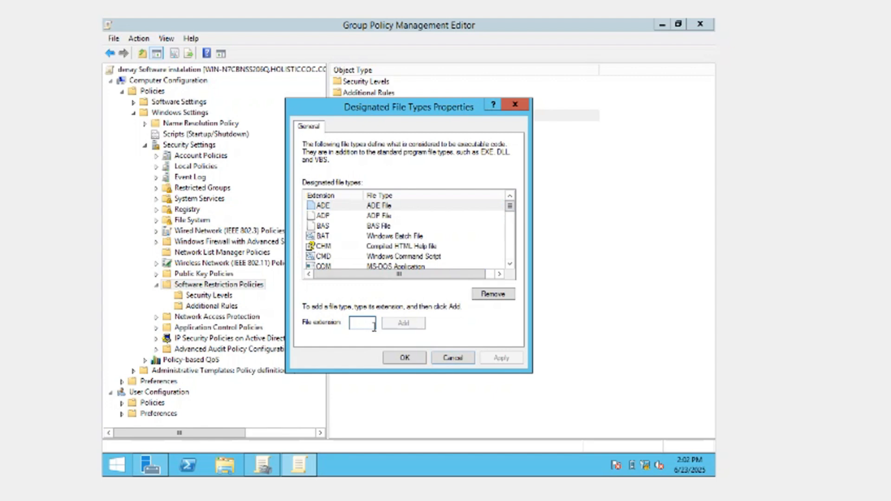
text(.s)
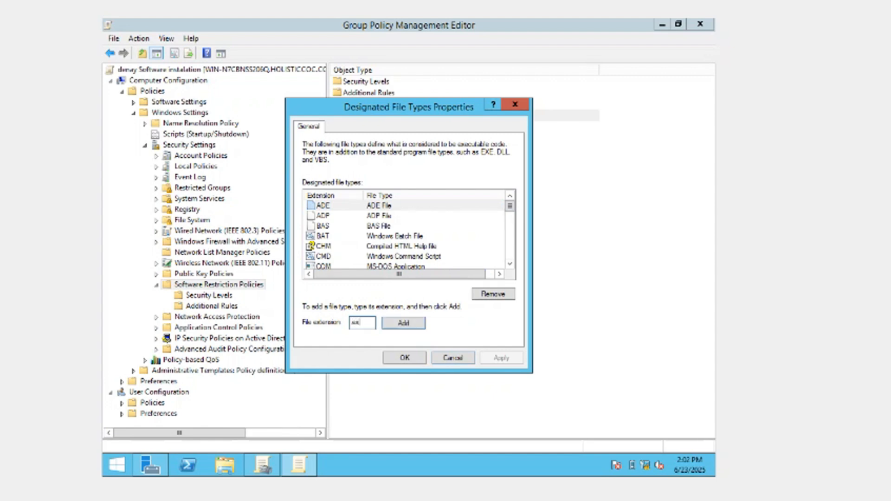
click(403, 325)
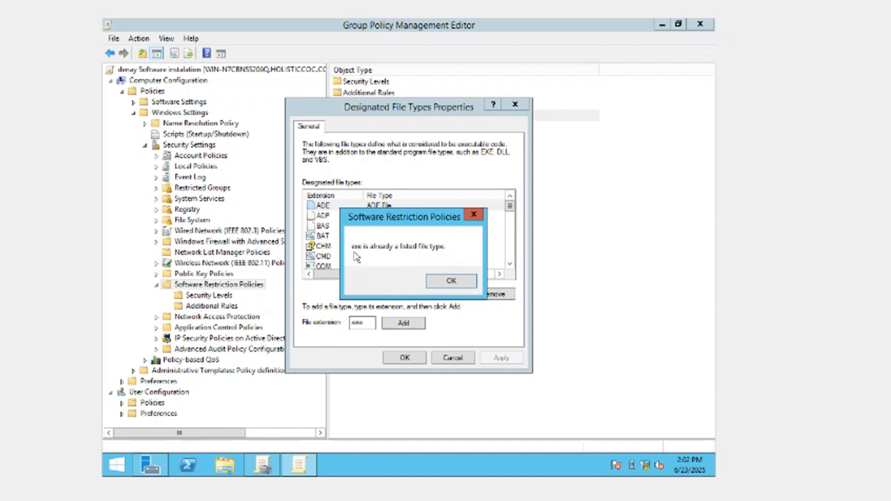
click(444, 284)
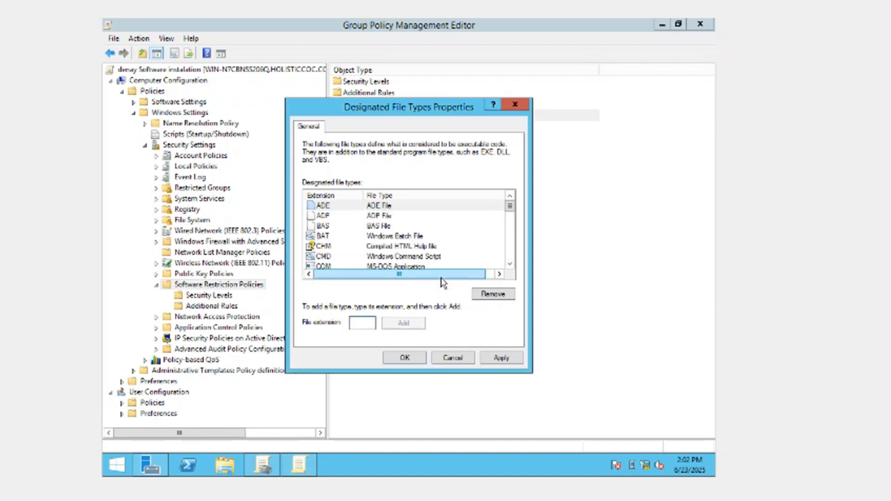
click(489, 359)
click(405, 358)
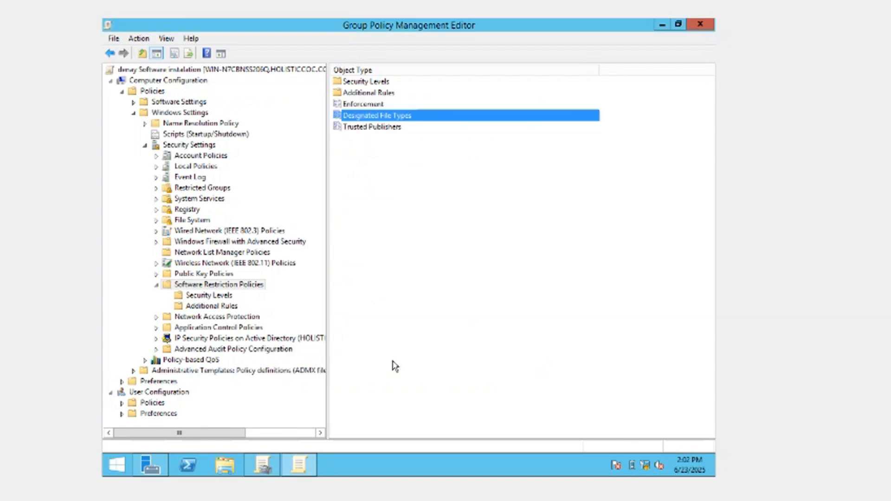